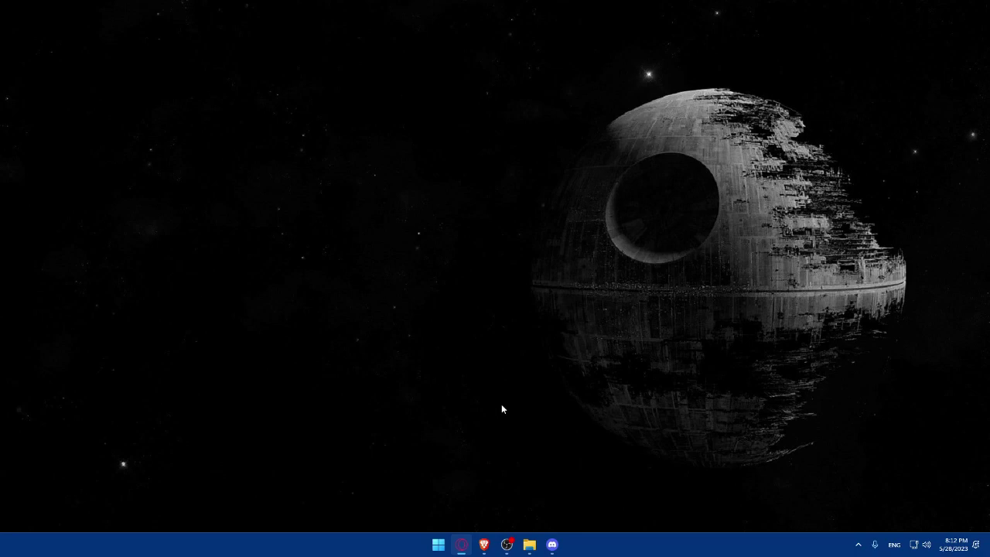
Step: Bring the Brave window forward and go to figma.com, correcting a typo in the address
{"action": "mouse_move", "coordinate": [484, 544]}
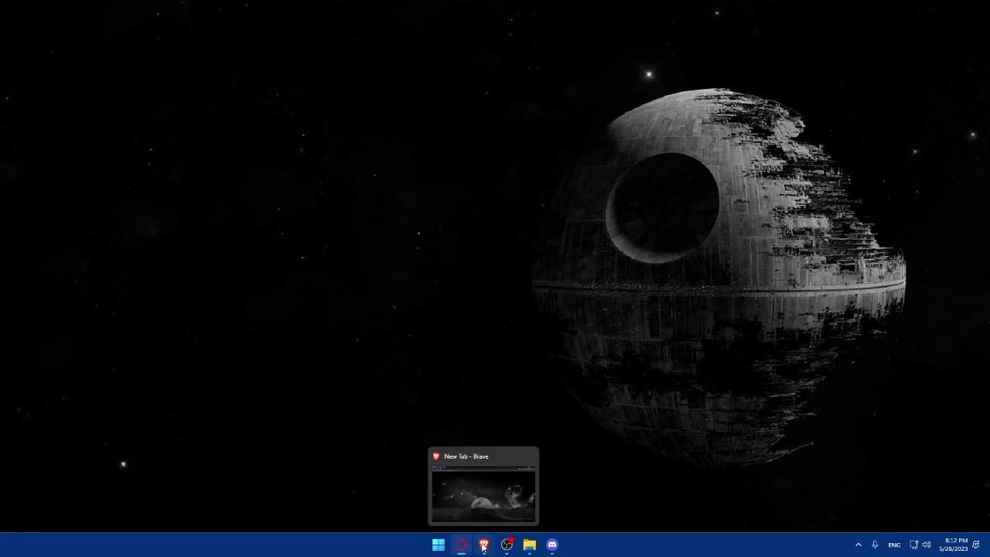
{"action": "left_click", "coordinate": [479, 499]}
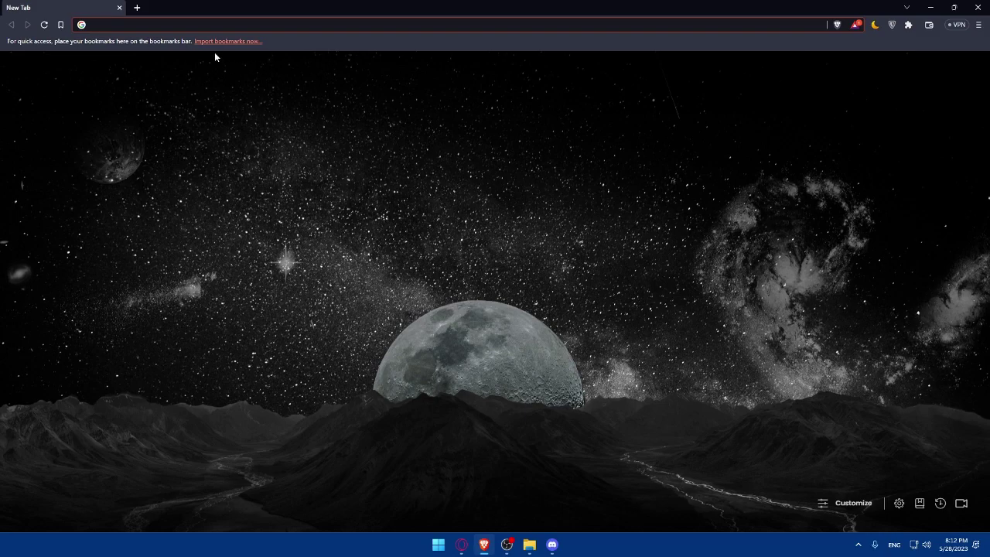
{"action": "left_click", "coordinate": [208, 29]}
{"action": "type", "text": "figra"}
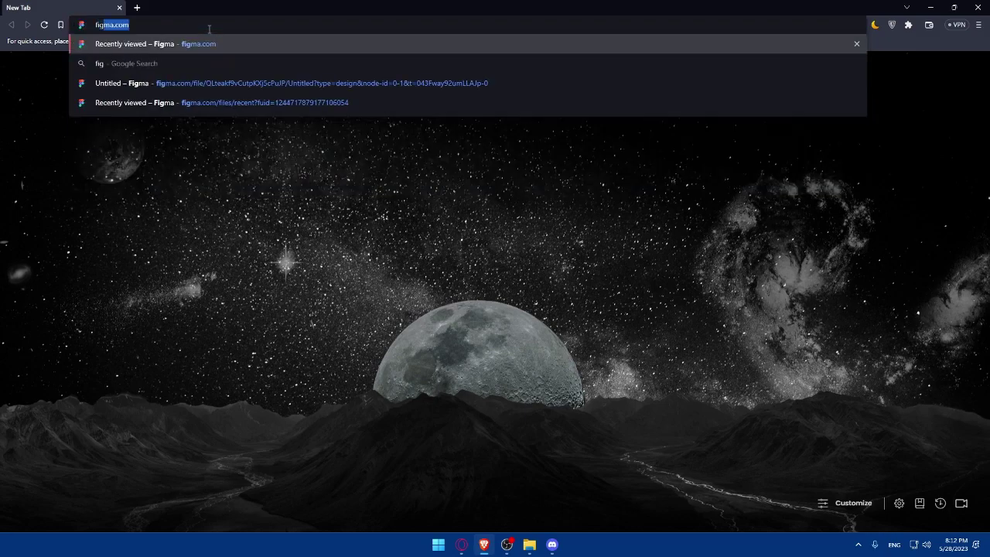
{"action": "key", "text": "BackSpace"}
{"action": "key", "text": "BackSpace"}
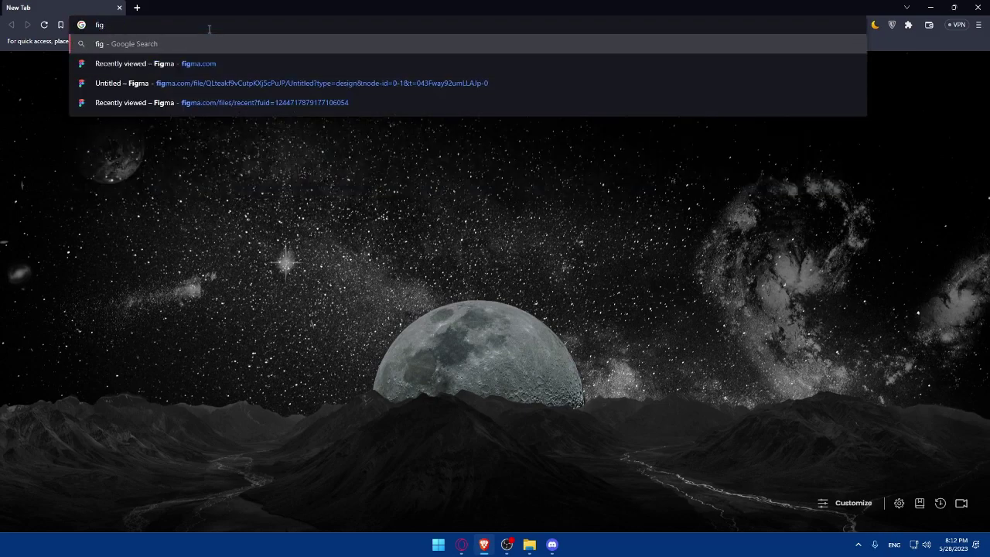
{"action": "type", "text": "ma.co"}
{"action": "key", "text": "Return"}
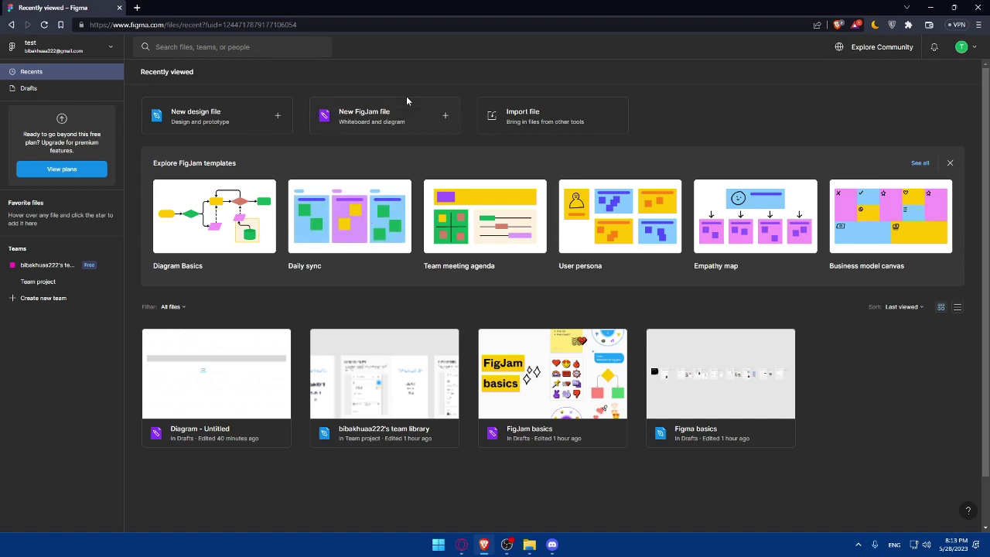
Step: Create a new design file, draw a 420×90 rectangle, and add a text box inside it
{"action": "left_click", "coordinate": [266, 109]}
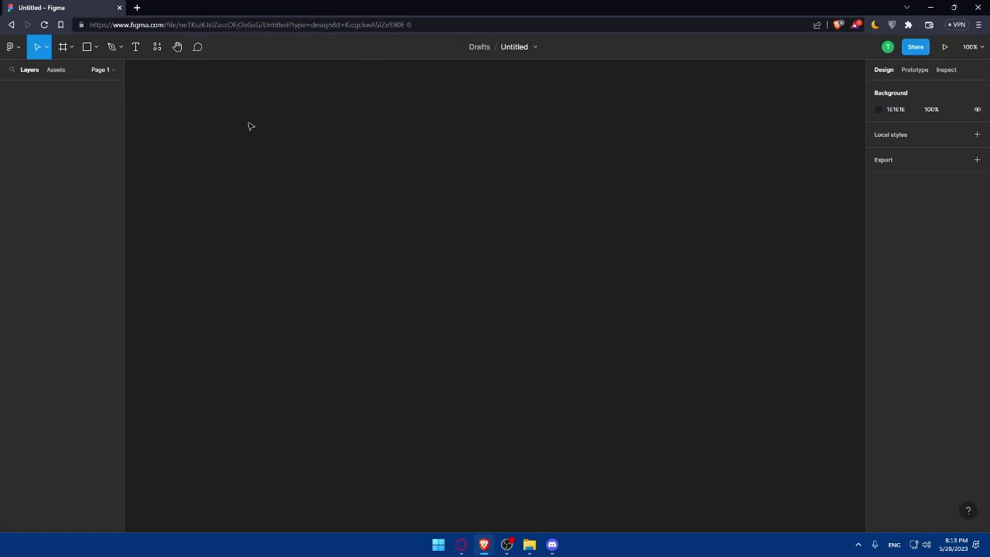
{"action": "left_click", "coordinate": [91, 49]}
{"action": "mouse_move", "coordinate": [323, 123]}
{"action": "left_mouse_down"}
{"action": "mouse_move", "coordinate": [431, 157]}
{"action": "mouse_move", "coordinate": [540, 168]}
{"action": "left_mouse_up"}
{"action": "left_click", "coordinate": [134, 47]}
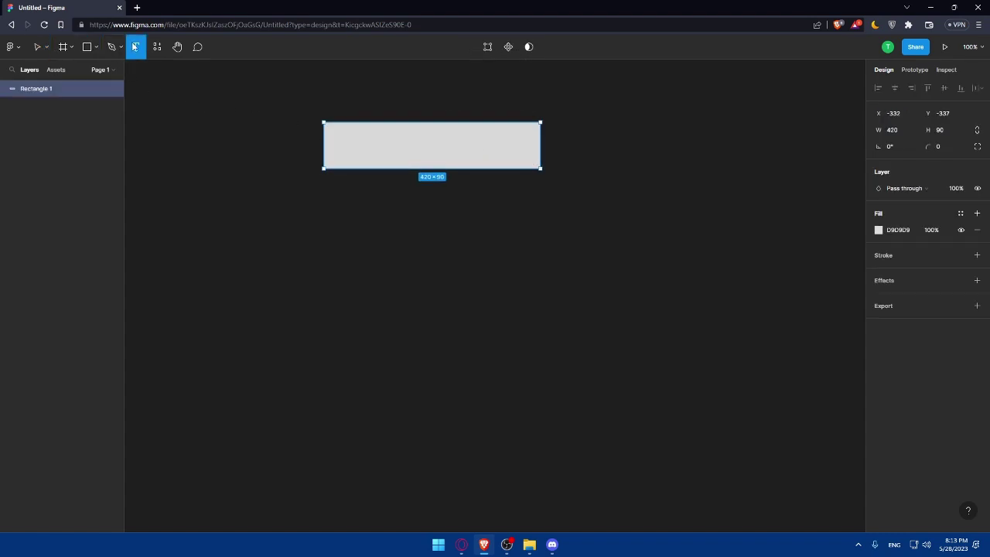
{"action": "left_click_drag", "start_coordinate": [338, 131], "coordinate": [467, 160]}
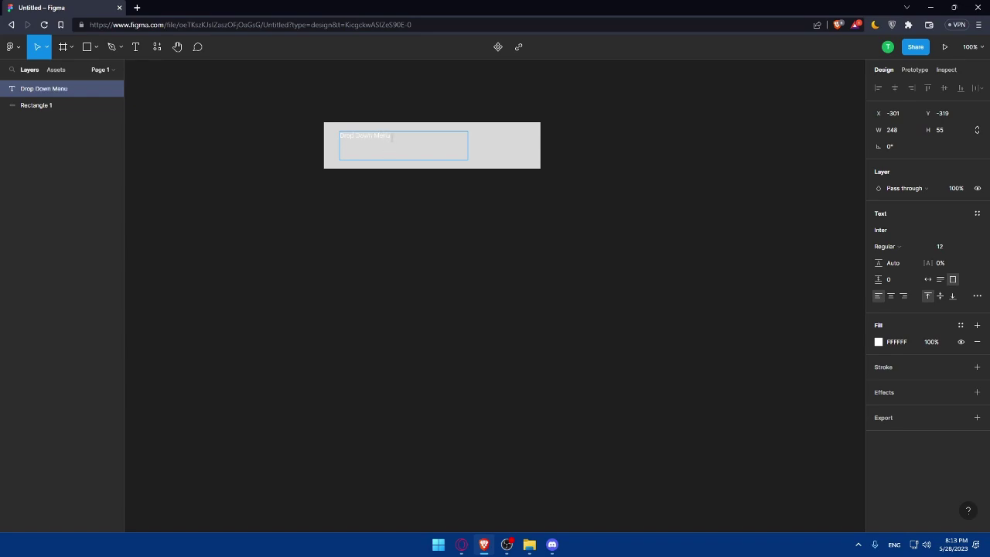
Step: Make the Drop Down Menu text near-black (140101) at font size 24
{"action": "left_click_drag", "start_coordinate": [403, 136], "coordinate": [339, 135]}
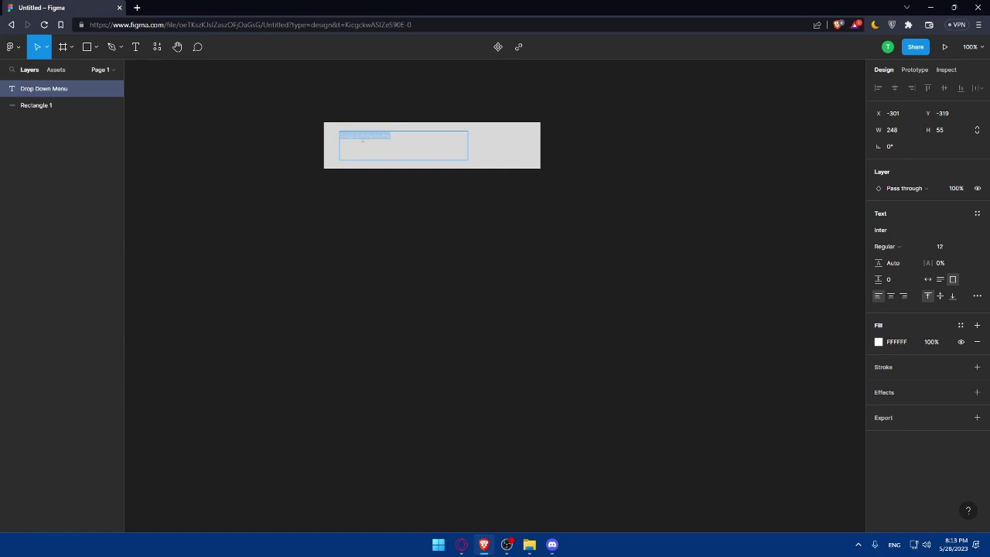
{"action": "left_click", "coordinate": [879, 343]}
{"action": "left_click_drag", "start_coordinate": [849, 386], "coordinate": [860, 388]}
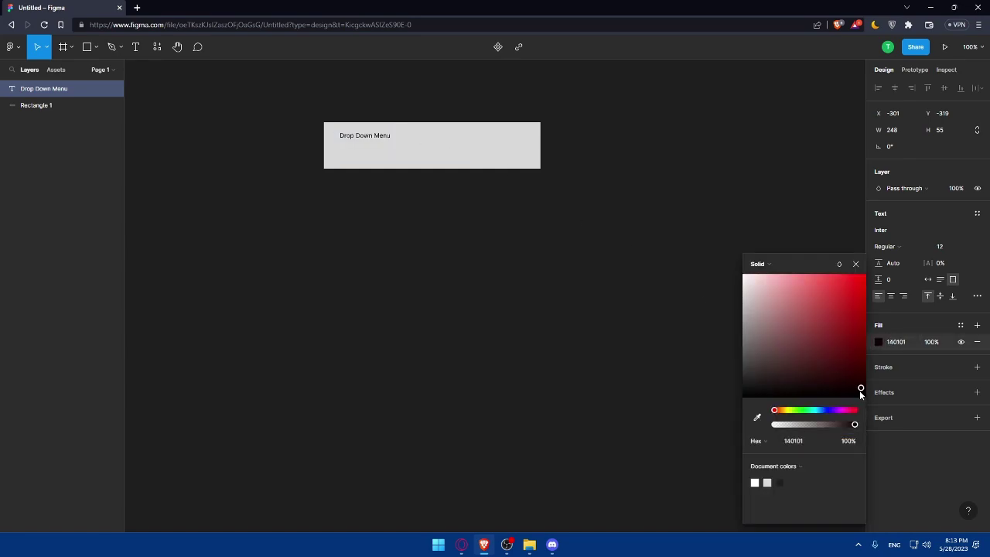
{"action": "left_click", "coordinate": [968, 251]}
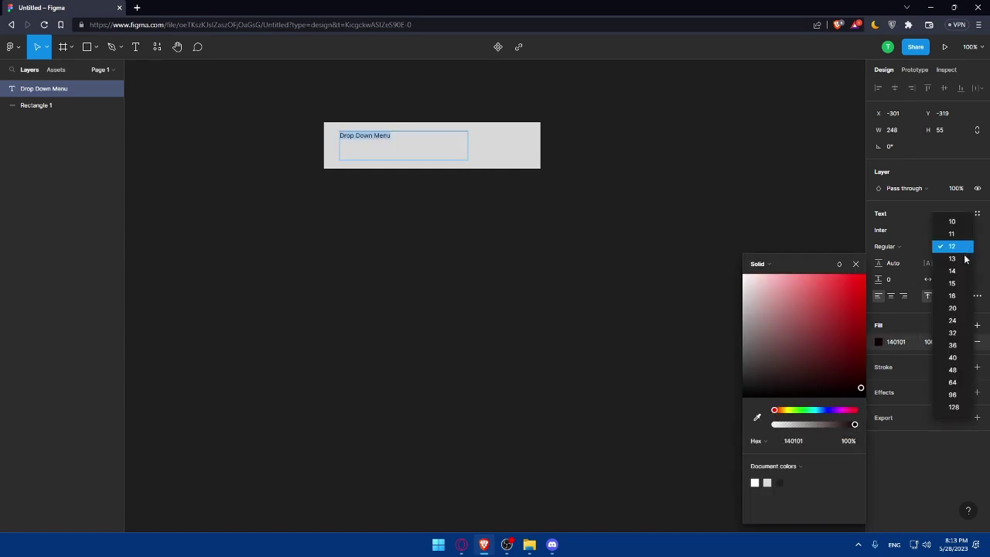
{"action": "left_click", "coordinate": [956, 309]}
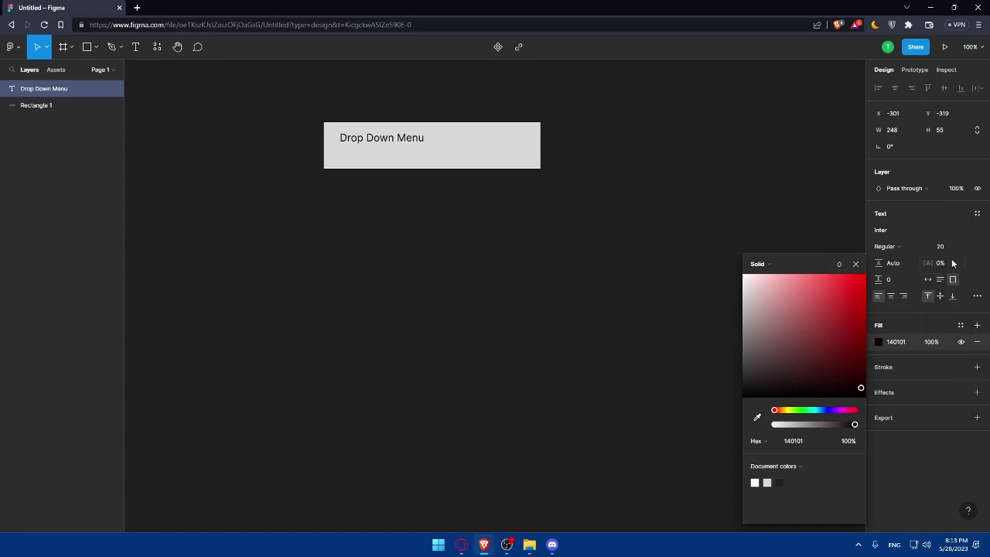
{"action": "left_click", "coordinate": [966, 247]}
{"action": "left_click", "coordinate": [956, 309]}
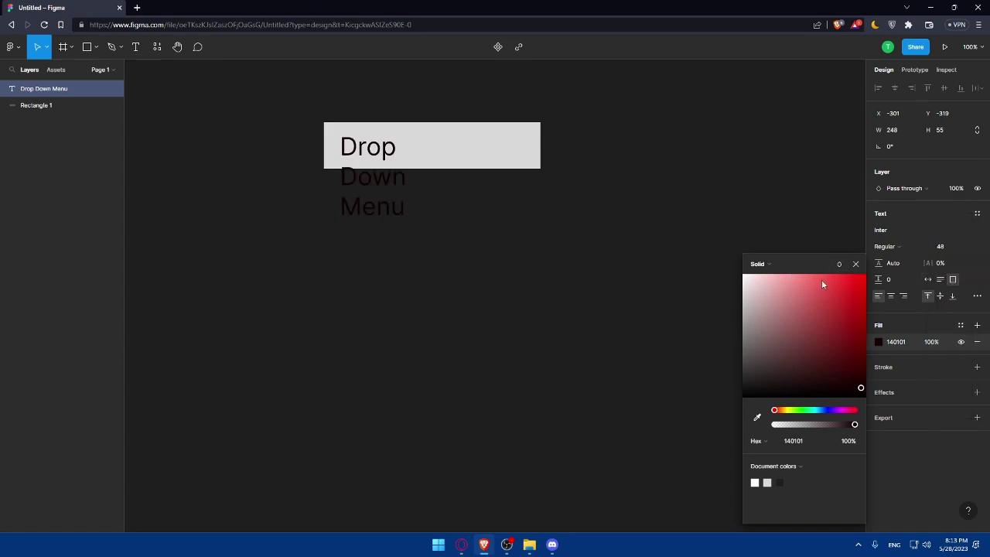
{"action": "left_click", "coordinate": [967, 248]}
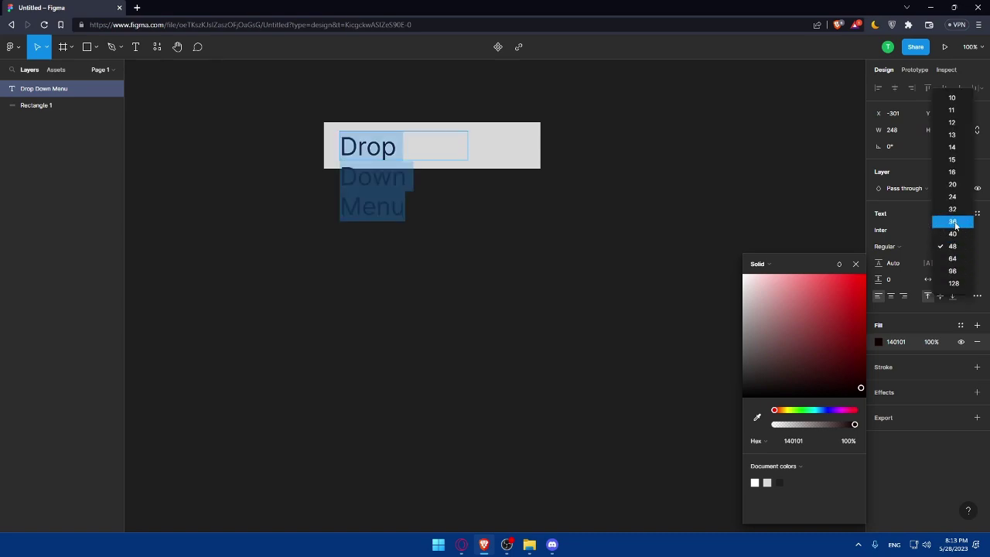
{"action": "left_click", "coordinate": [953, 209]}
{"action": "left_click", "coordinate": [966, 247]}
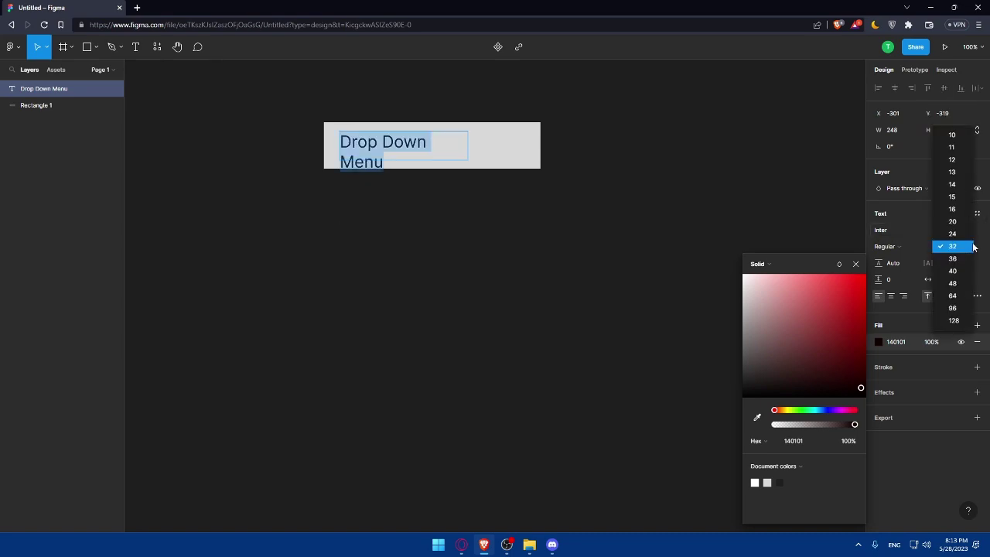
{"action": "left_click", "coordinate": [949, 230]}
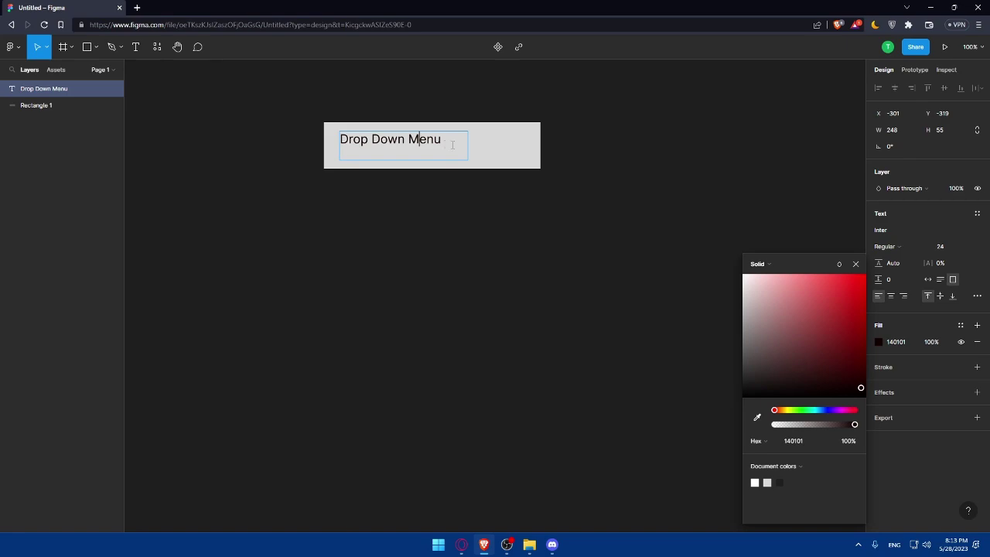
{"action": "key", "text": "Escape"}
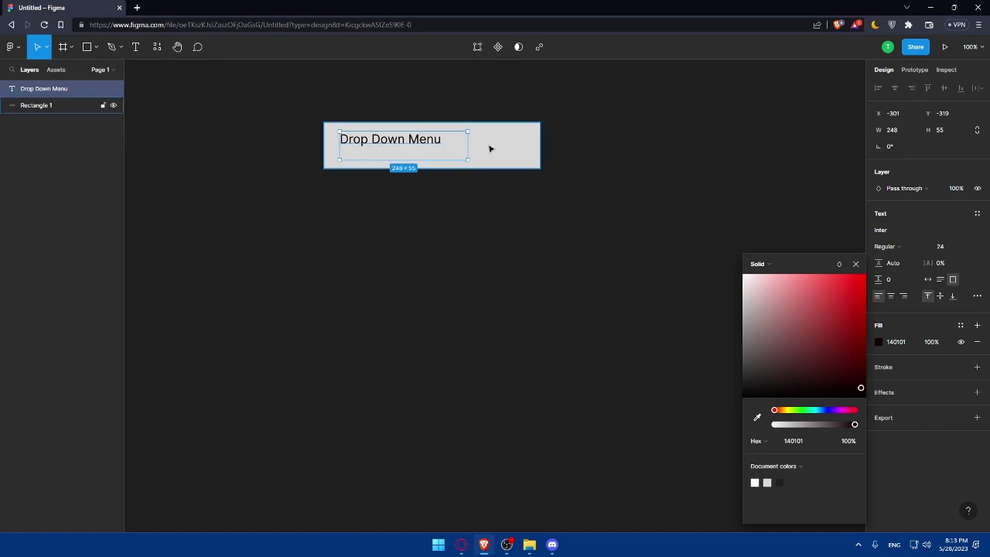
Step: Nudge the grey rectangle slightly to the right and clear the selection
{"action": "left_click", "coordinate": [490, 147]}
{"action": "mouse_move", "coordinate": [417, 138]}
{"action": "left_mouse_down"}
{"action": "mouse_move", "coordinate": [400, 135]}
{"action": "mouse_move", "coordinate": [416, 145]}
{"action": "left_mouse_up"}
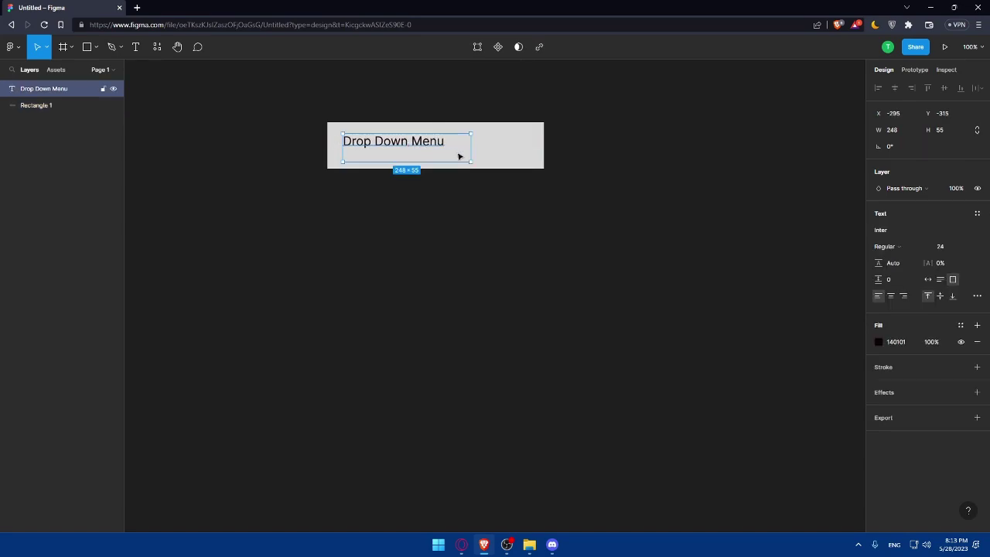
{"action": "left_click", "coordinate": [263, 125]}
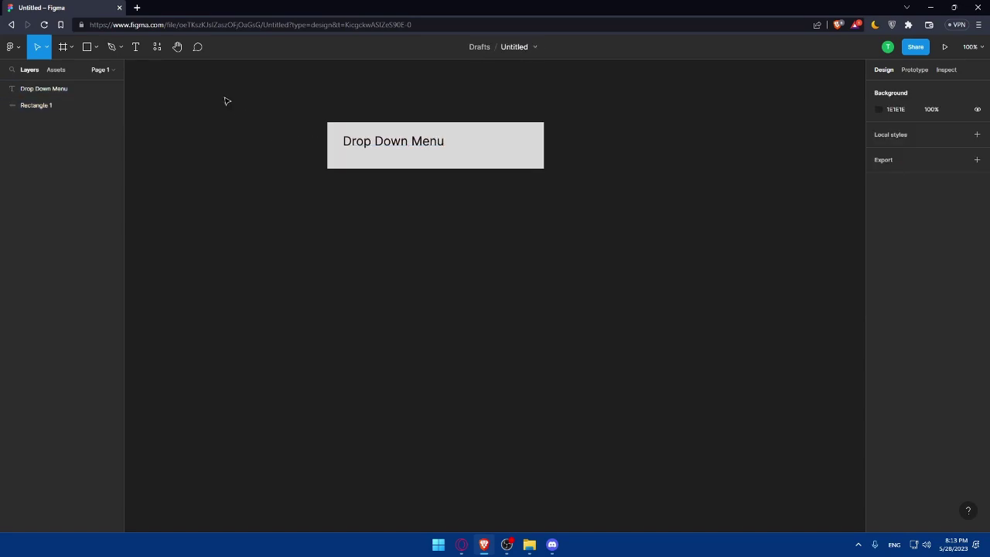
Step: Search Google Images for 'dropdown menu png' and preview the Flaticon drop-down arrow
{"action": "left_click", "coordinate": [137, 7]}
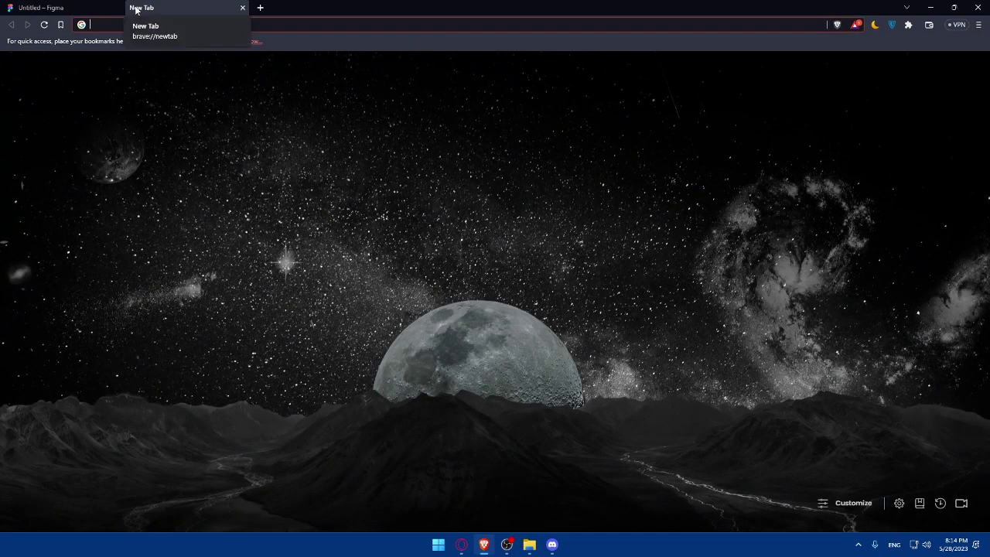
{"action": "type", "text": "d"}
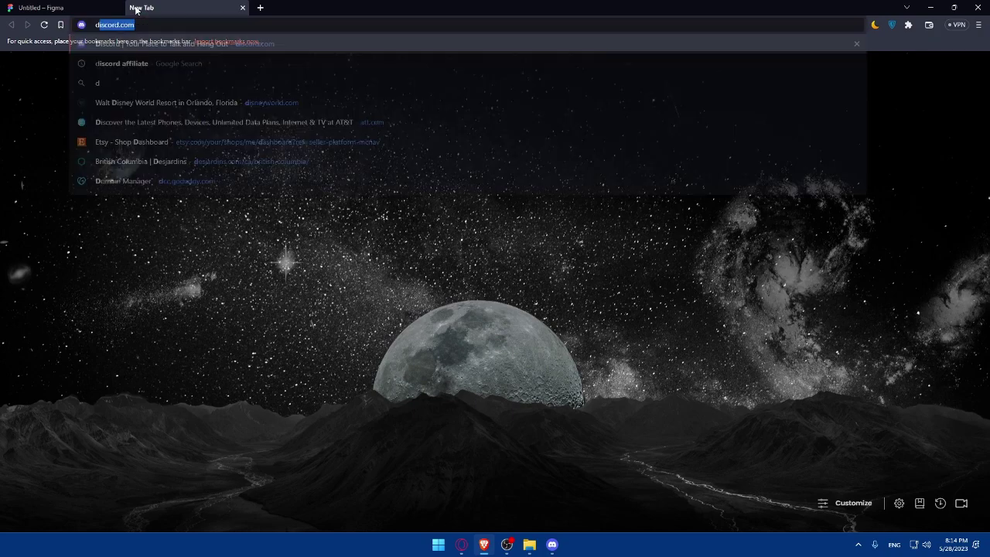
{"action": "type", "text": "ropdown menu png"}
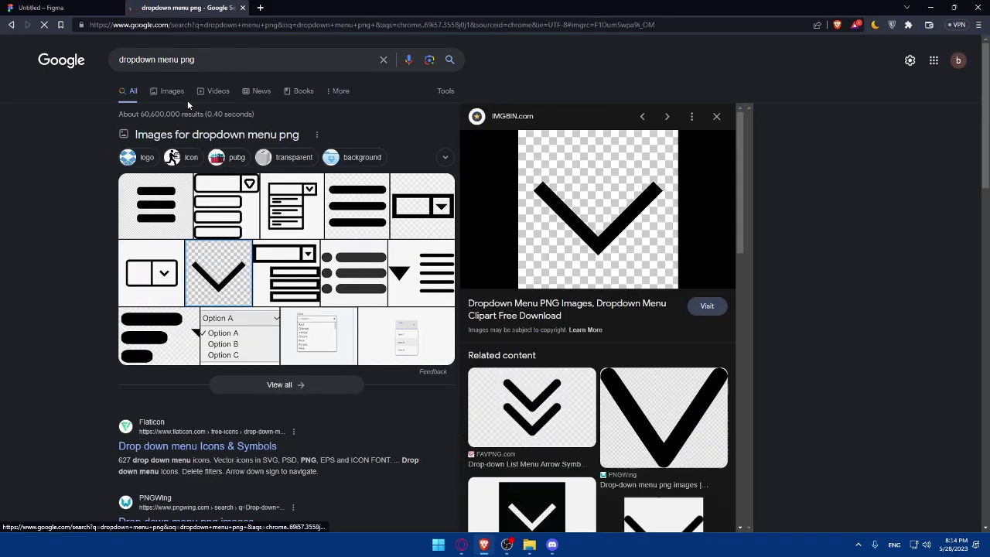
{"action": "left_click", "coordinate": [171, 91]}
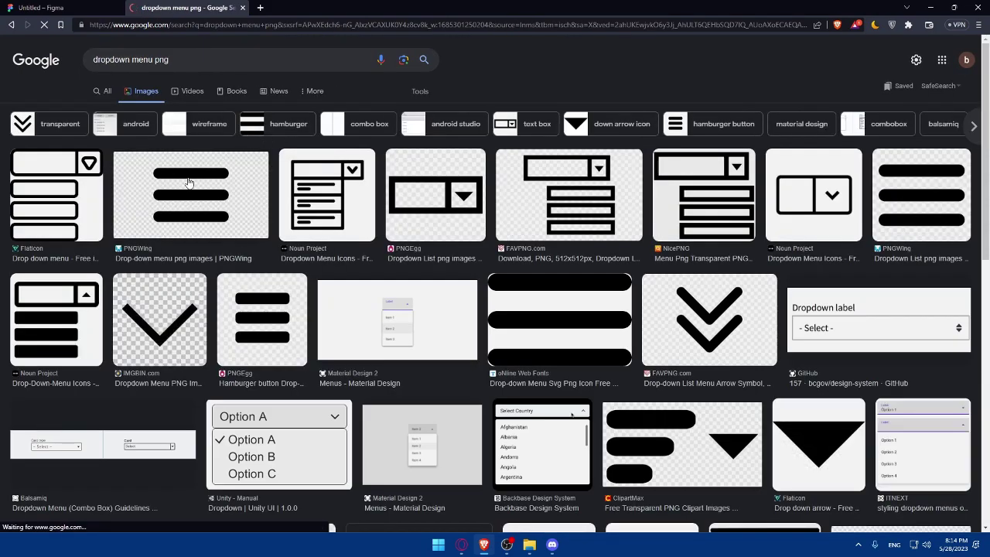
{"action": "scroll", "coordinate": [535, 229], "scroll_direction": "down", "scroll_amount": 2}
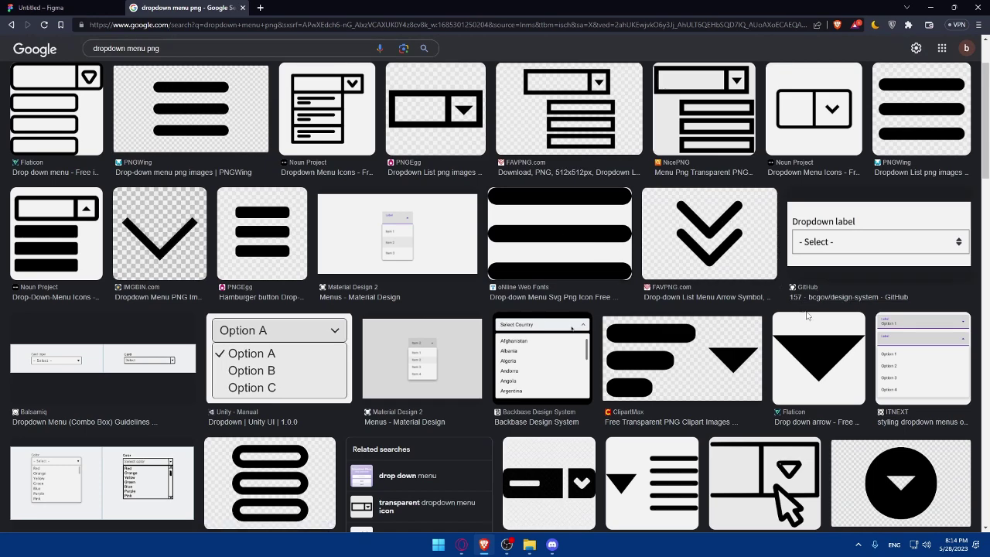
{"action": "left_click", "coordinate": [824, 359]}
Step: Save the arrow image to Downloads as test.png
{"action": "right_click", "coordinate": [693, 214]}
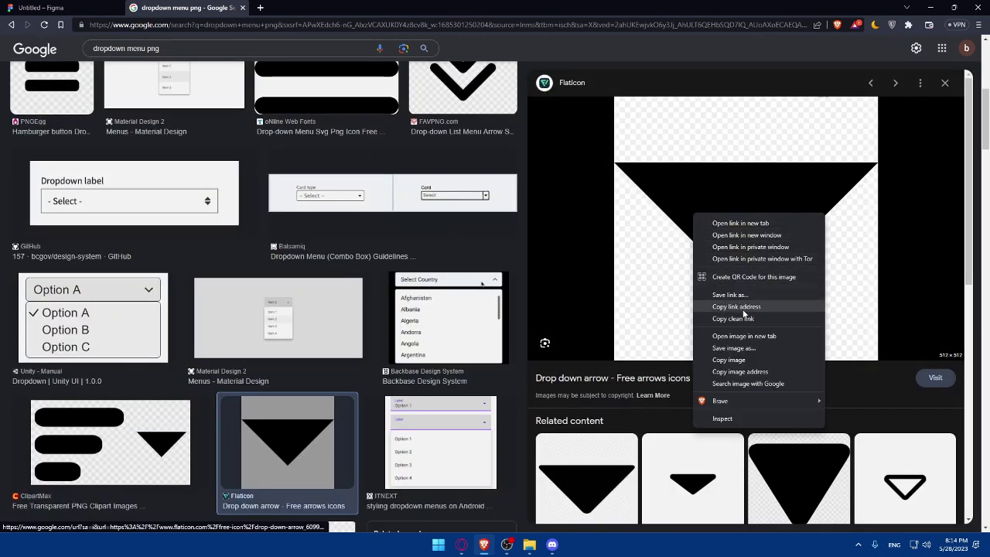
{"action": "left_click", "coordinate": [734, 348]}
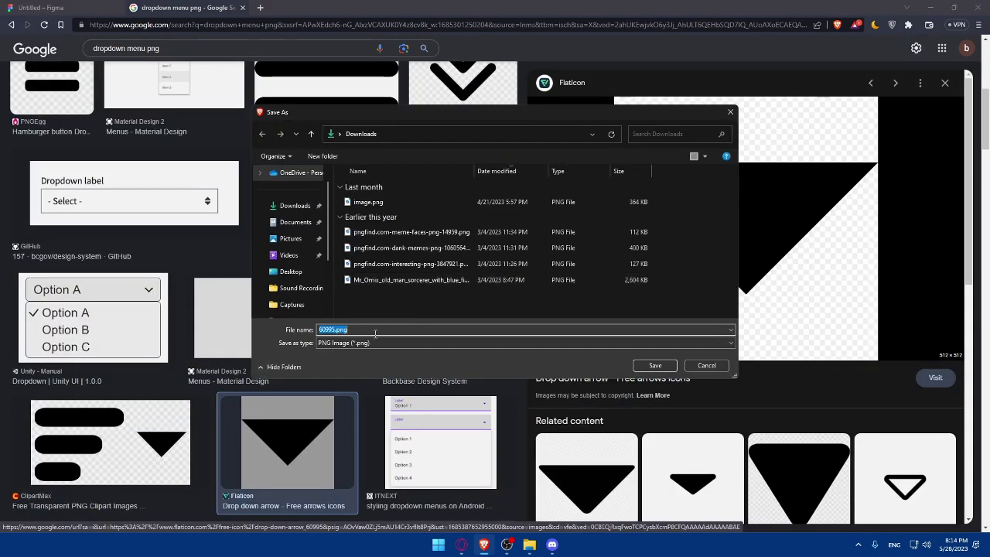
{"action": "left_click_drag", "start_coordinate": [346, 329], "coordinate": [298, 331]}
{"action": "type", "text": "test"}
{"action": "key", "text": "Return"}
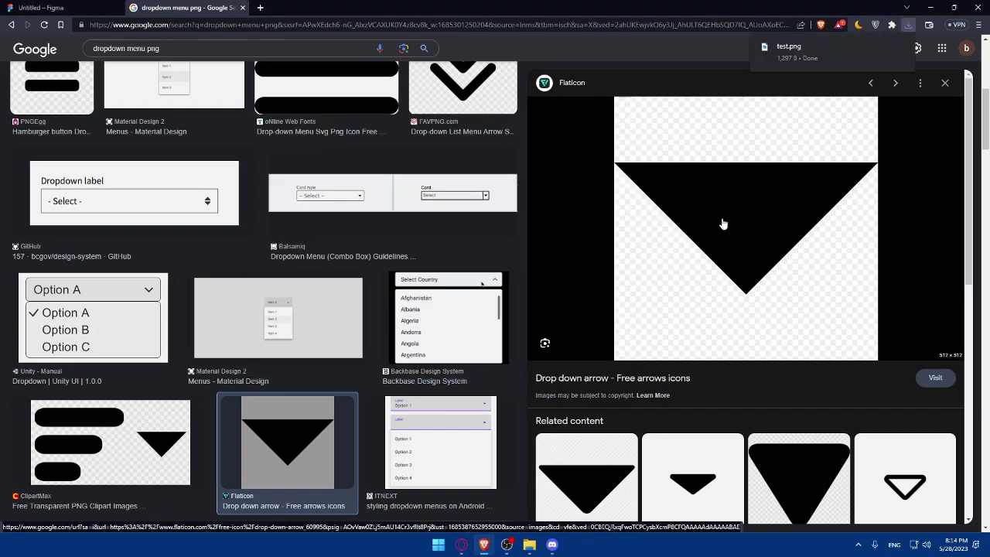
Step: Back in Figma, import test.png with Place image from the shape menu
{"action": "left_click", "coordinate": [242, 7]}
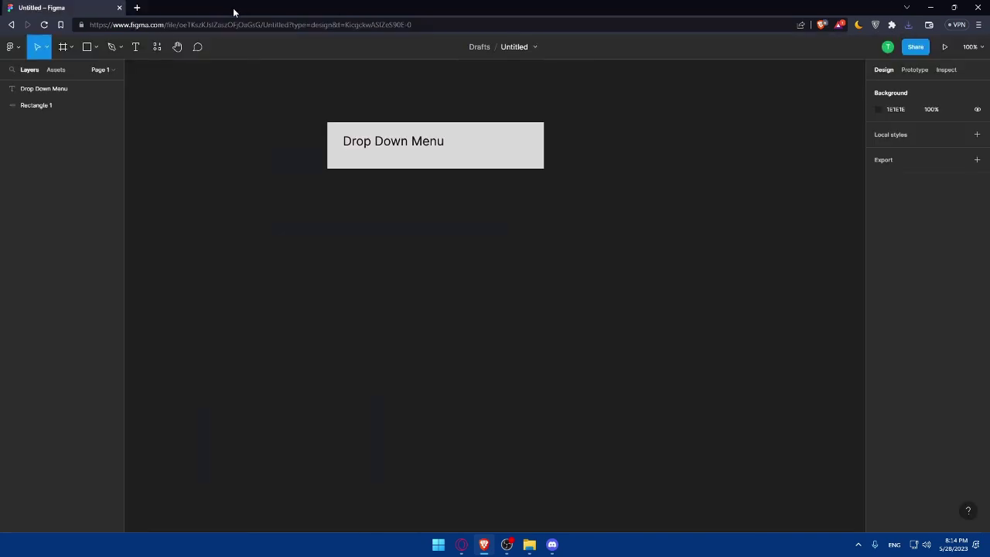
{"action": "left_click", "coordinate": [96, 47]}
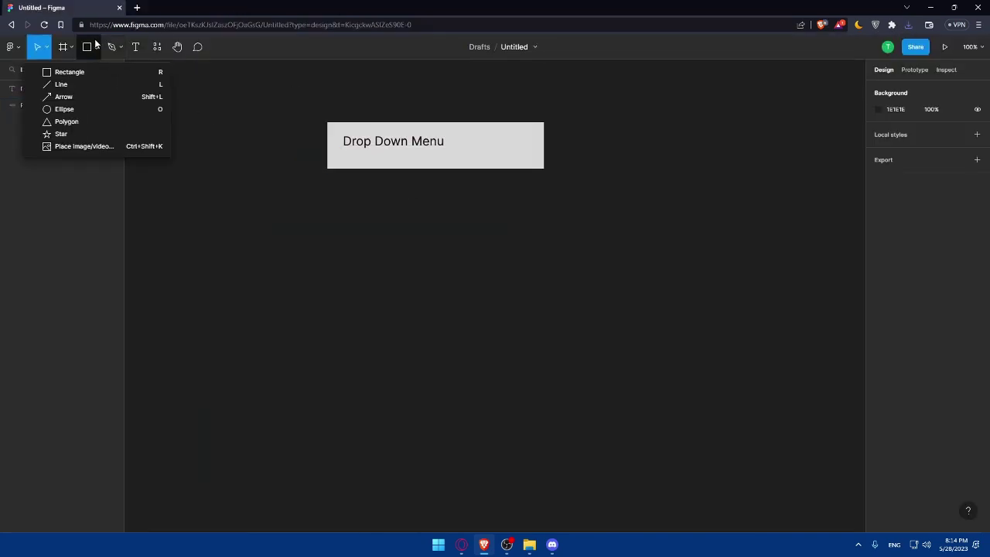
{"action": "left_click", "coordinate": [104, 146]}
{"action": "left_click", "coordinate": [372, 203]}
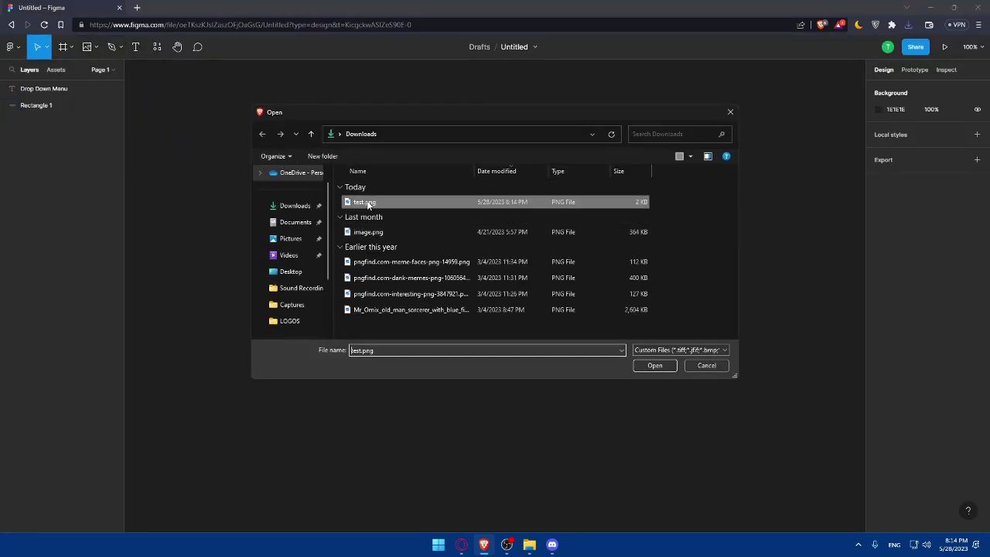
{"action": "left_click", "coordinate": [636, 366]}
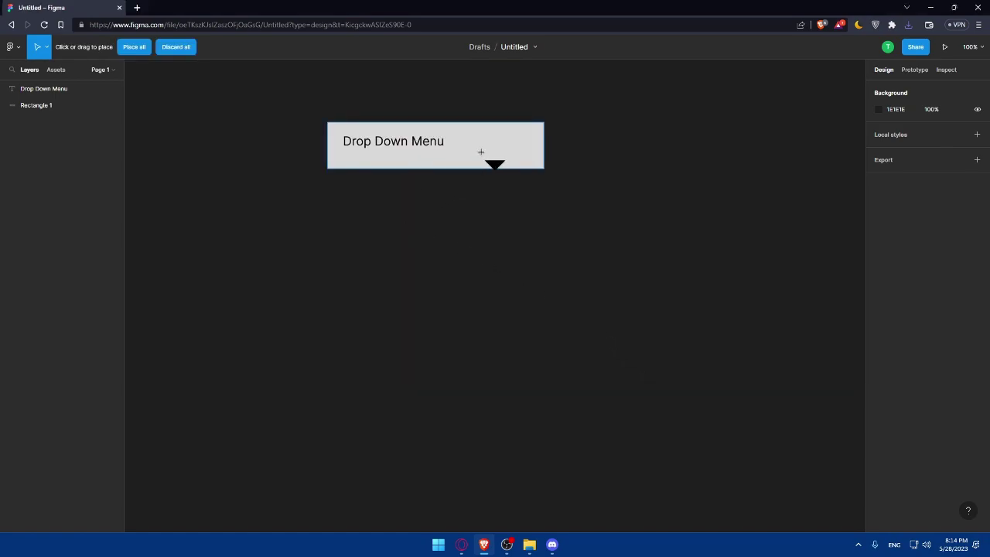
Step: Place the triangle image on the canvas and shrink it onto the header bar
{"action": "left_click", "coordinate": [575, 140]}
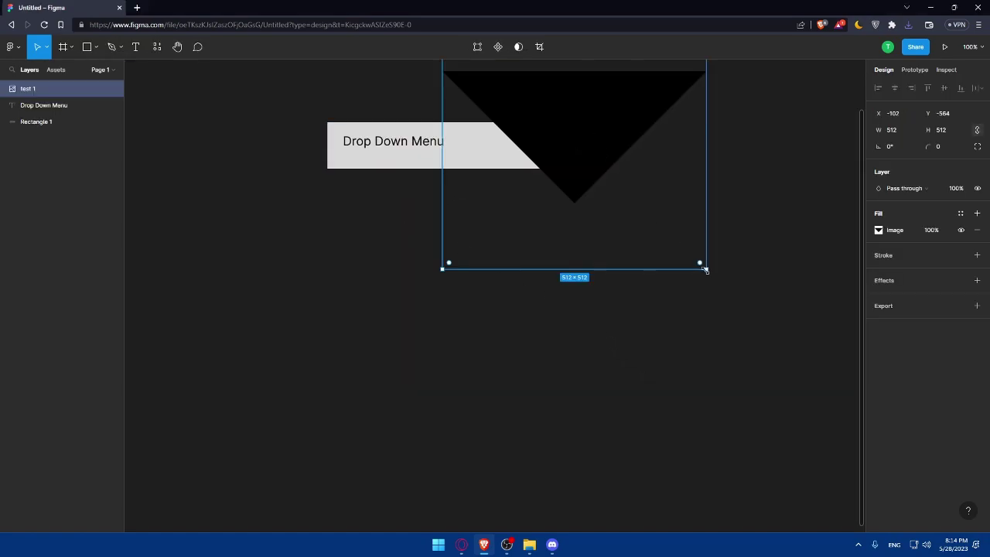
{"action": "left_click_drag", "start_coordinate": [706, 269], "coordinate": [586, 149]}
{"action": "left_click_drag", "start_coordinate": [511, 102], "coordinate": [483, 142]}
Step: Narrow the grey header bar to 352 px wide, undoing a stray move
{"action": "left_click", "coordinate": [542, 143]}
{"action": "left_click_drag", "start_coordinate": [544, 143], "coordinate": [468, 144]}
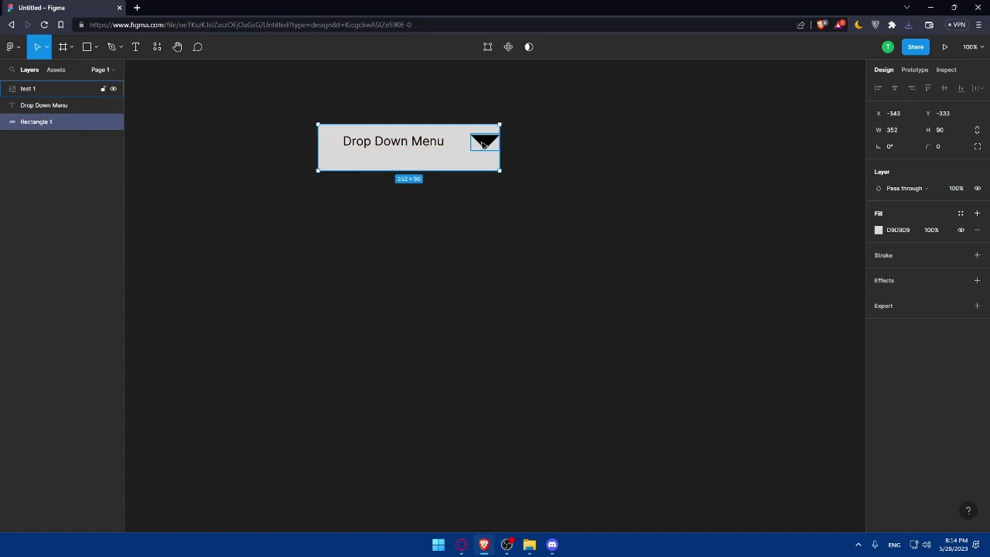
{"action": "key", "text": "ctrl+z"}
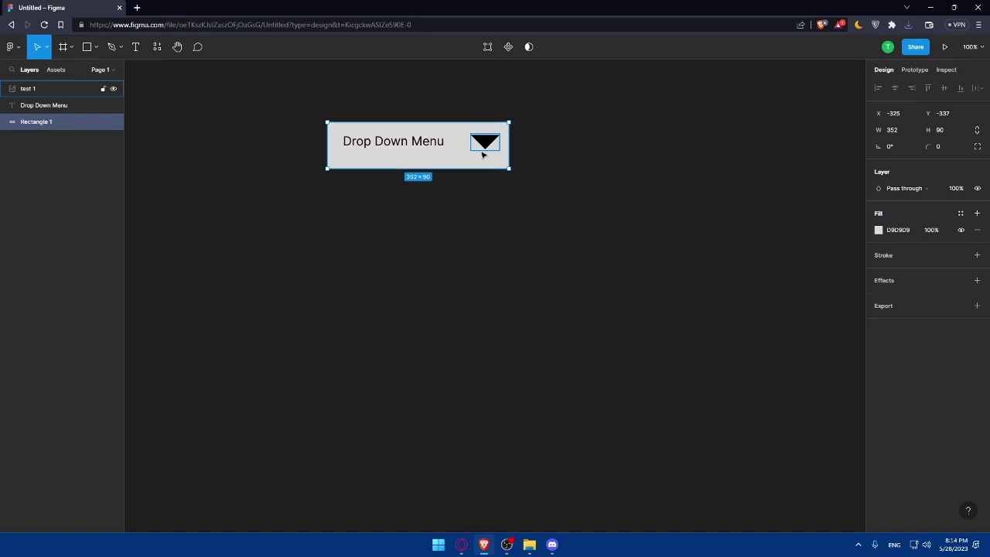
{"action": "mouse_move", "coordinate": [485, 140]}
{"action": "left_mouse_down"}
{"action": "mouse_move", "coordinate": [478, 147]}
{"action": "mouse_move", "coordinate": [477, 134]}
{"action": "left_mouse_up"}
Step: Adjust the triangle arrow to 56×33, sitting slightly higher beside the text
{"action": "left_click", "coordinate": [485, 143]}
{"action": "left_click", "coordinate": [451, 139]}
{"action": "double_click", "coordinate": [480, 146]}
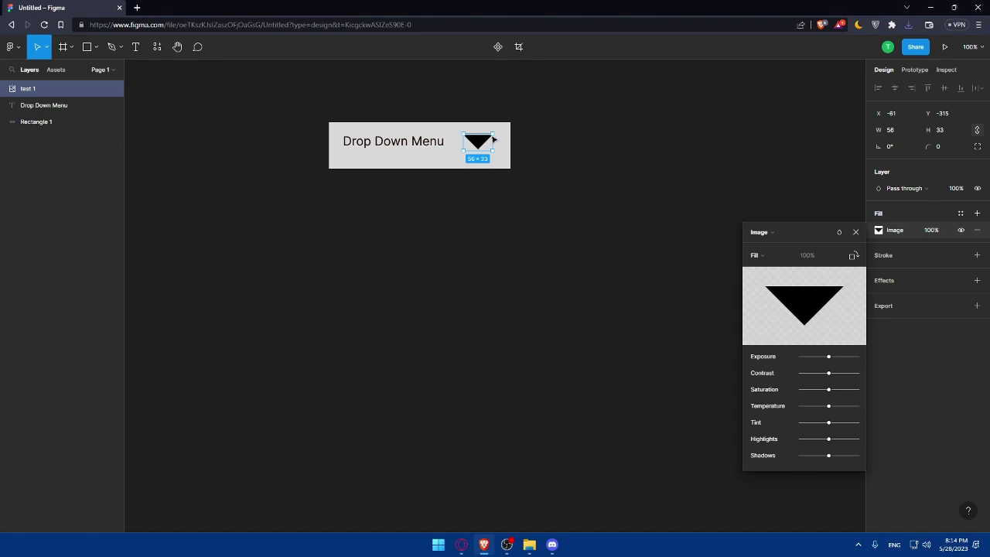
{"action": "left_click", "coordinate": [452, 124]}
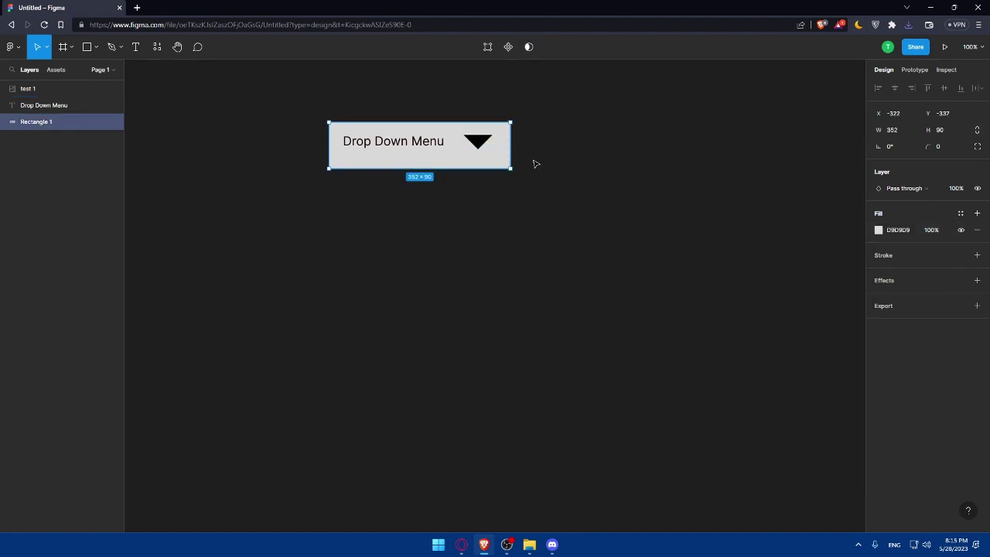
{"action": "left_click", "coordinate": [476, 144]}
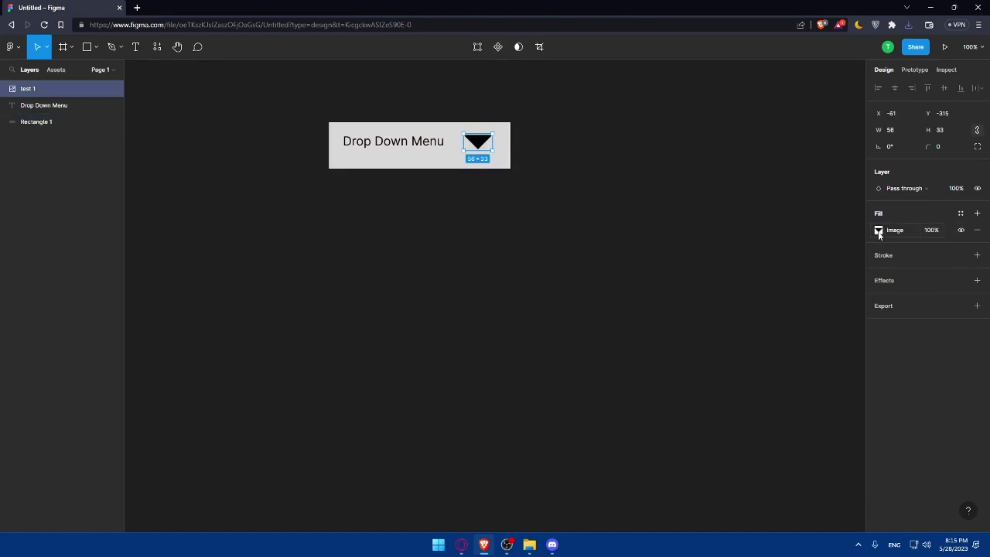
Step: Lower the arrow image's contrast and fill the header bar light blue (3A95FF)
{"action": "left_click", "coordinate": [878, 231]}
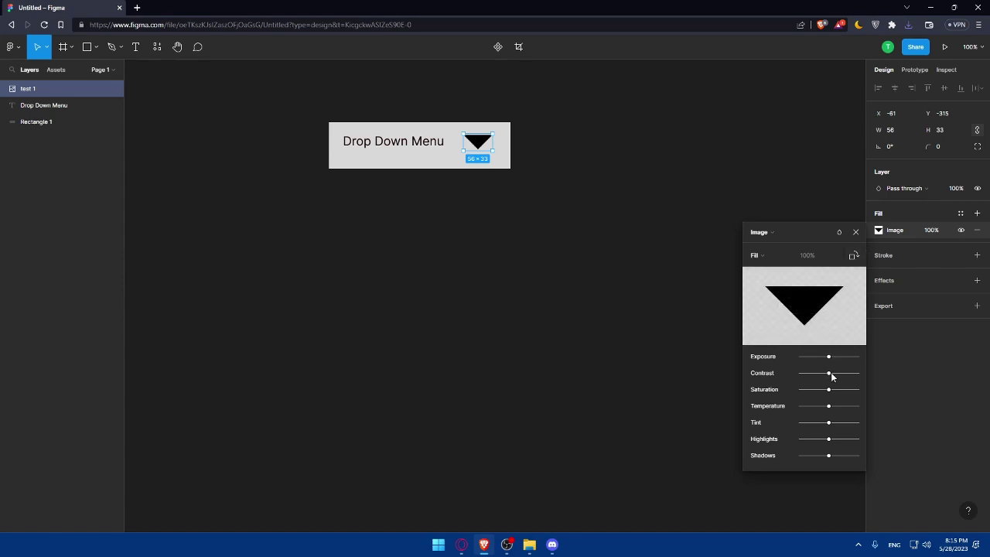
{"action": "mouse_move", "coordinate": [830, 374]}
{"action": "left_mouse_down"}
{"action": "mouse_move", "coordinate": [817, 376]}
{"action": "mouse_move", "coordinate": [830, 380]}
{"action": "left_mouse_up"}
{"action": "left_click", "coordinate": [429, 167]}
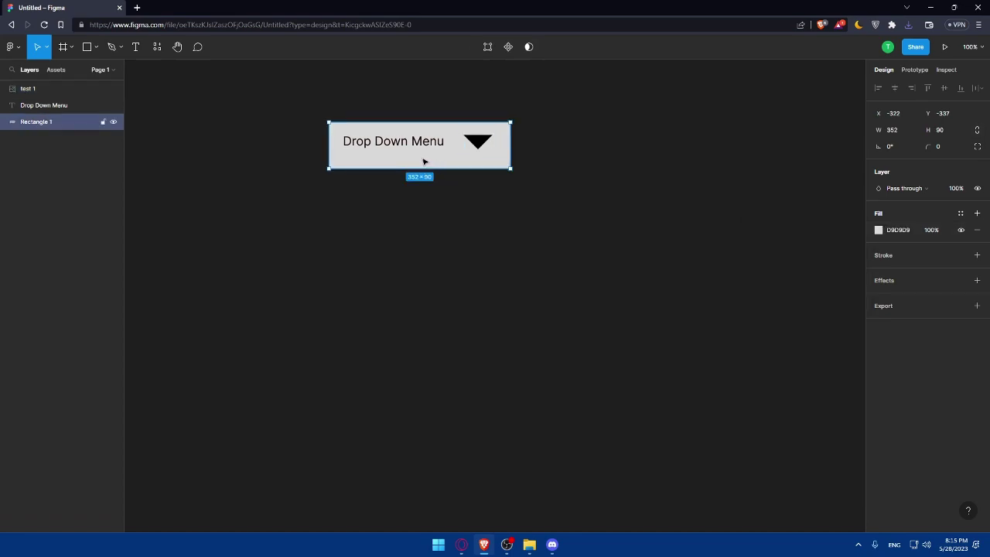
{"action": "left_click", "coordinate": [879, 229]}
{"action": "left_click", "coordinate": [849, 247]}
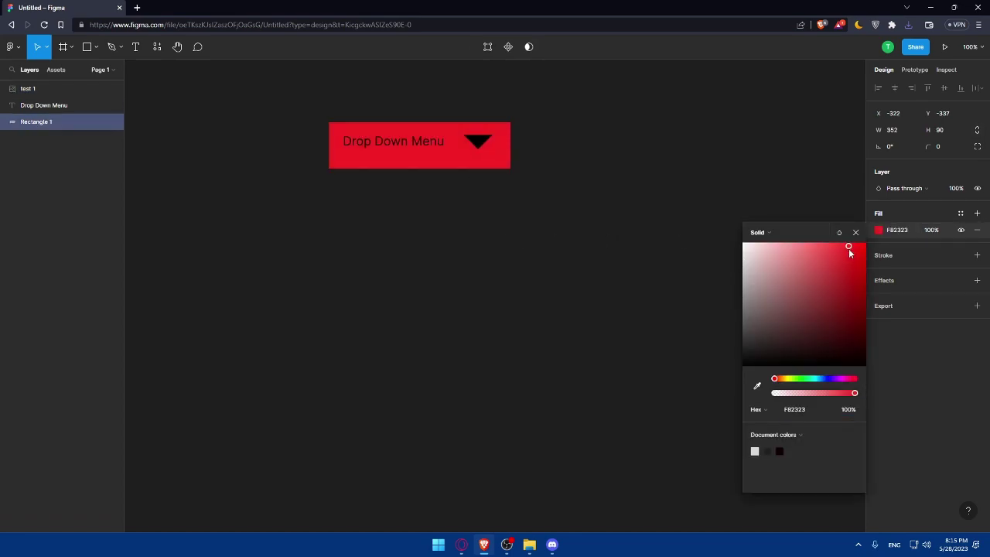
{"action": "left_click_drag", "start_coordinate": [849, 248], "coordinate": [845, 286]}
{"action": "left_click_drag", "start_coordinate": [838, 378], "coordinate": [822, 378]}
{"action": "mouse_move", "coordinate": [843, 290]}
{"action": "left_mouse_down"}
{"action": "mouse_move", "coordinate": [851, 247]}
{"action": "mouse_move", "coordinate": [837, 243]}
{"action": "left_mouse_up"}
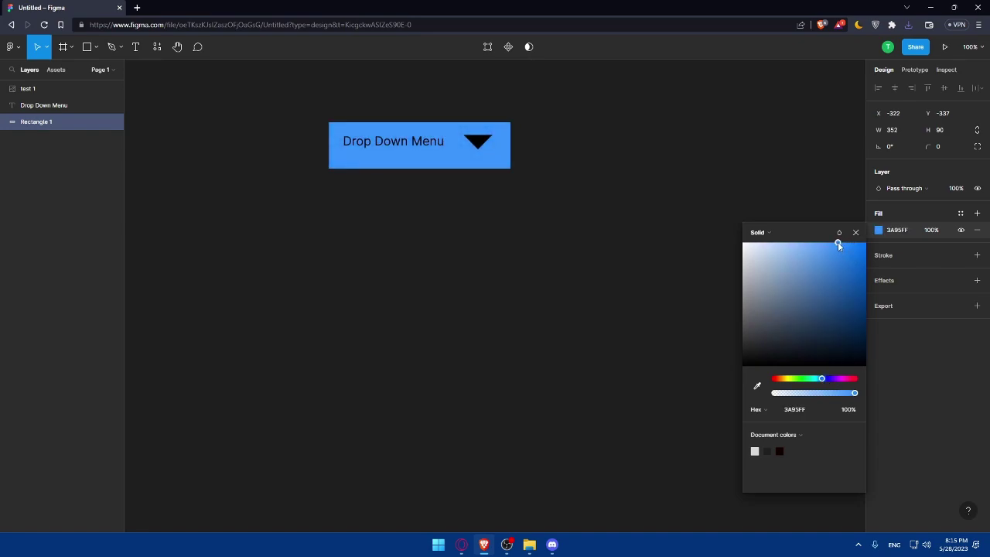
{"action": "left_click", "coordinate": [563, 239]}
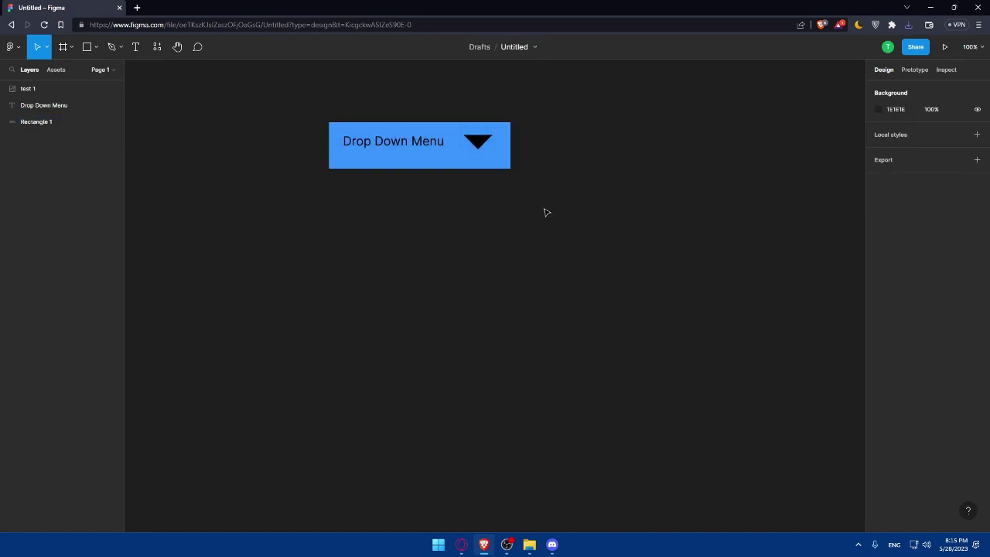
Step: Draw a test square on the header bar, then undo it
{"action": "left_click", "coordinate": [479, 141]}
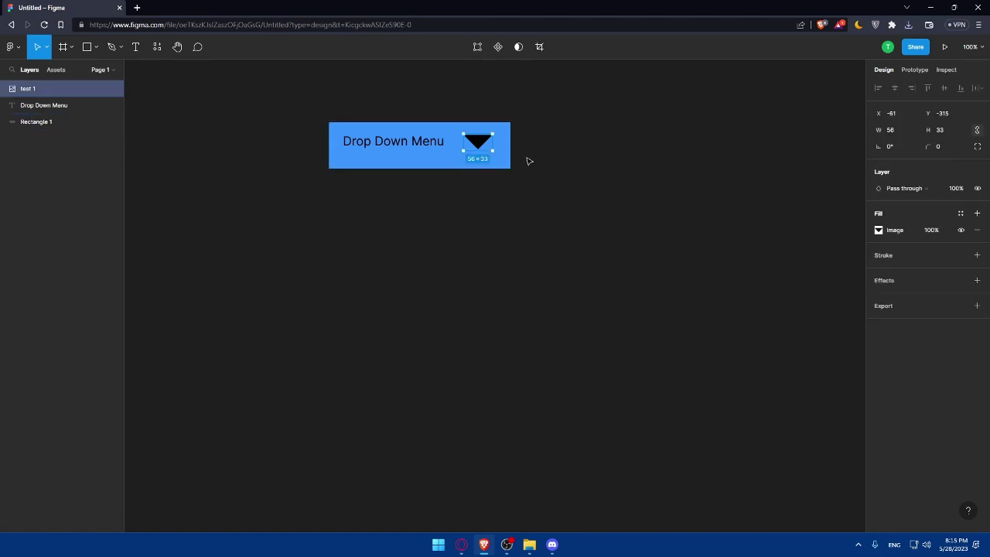
{"action": "left_click", "coordinate": [87, 48]}
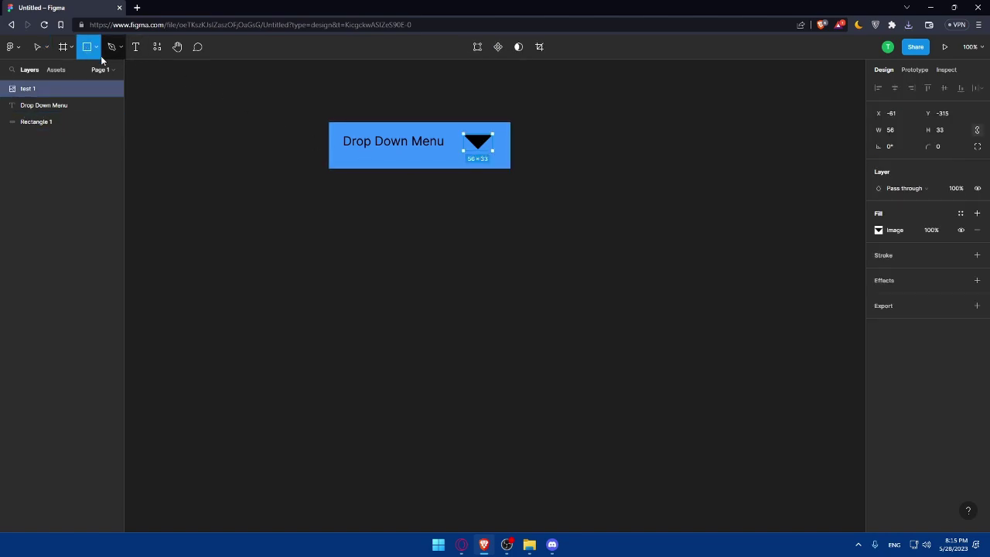
{"action": "left_click", "coordinate": [361, 161]}
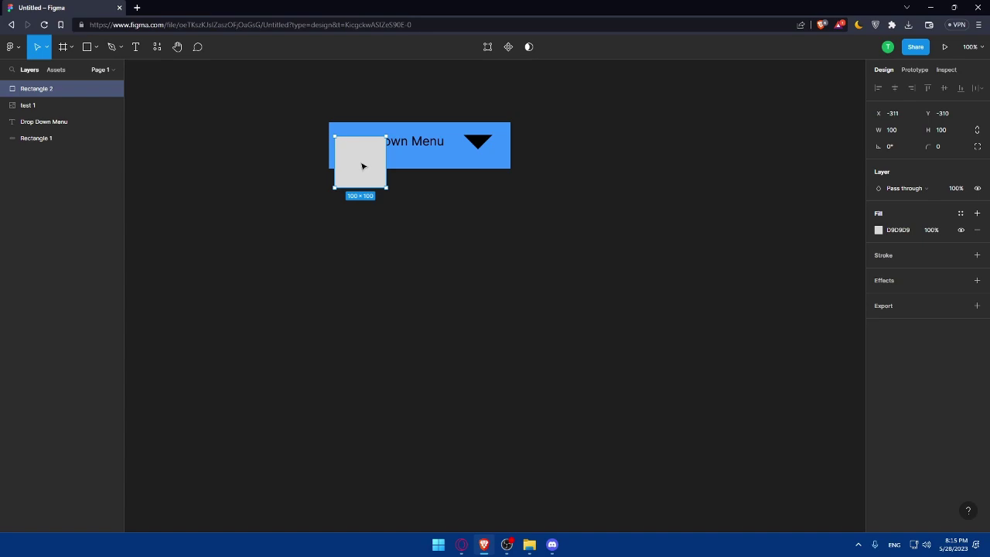
{"action": "key", "text": "ctrl+z"}
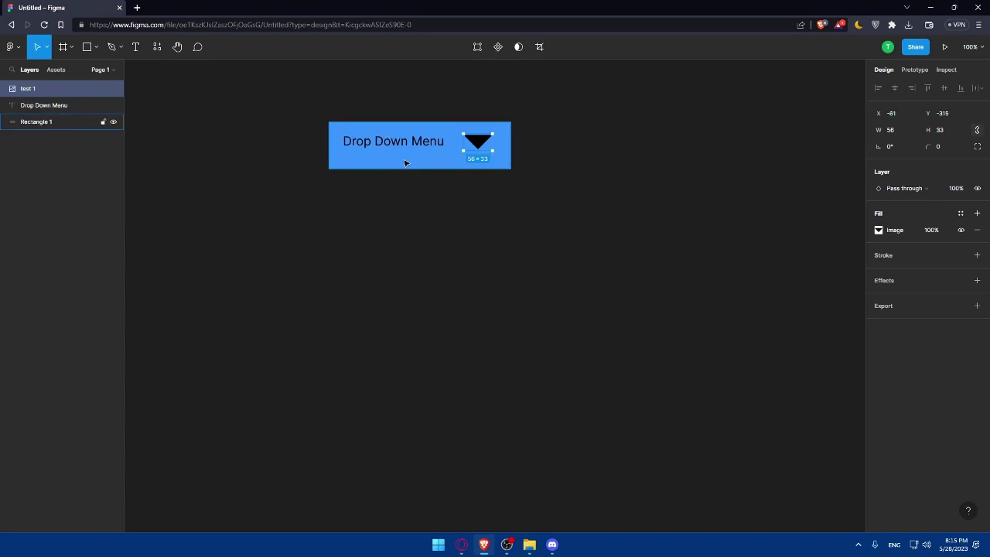
Step: Turn the blue header bar into a component, undoing the extra variant back to one
{"action": "left_click", "coordinate": [405, 158]}
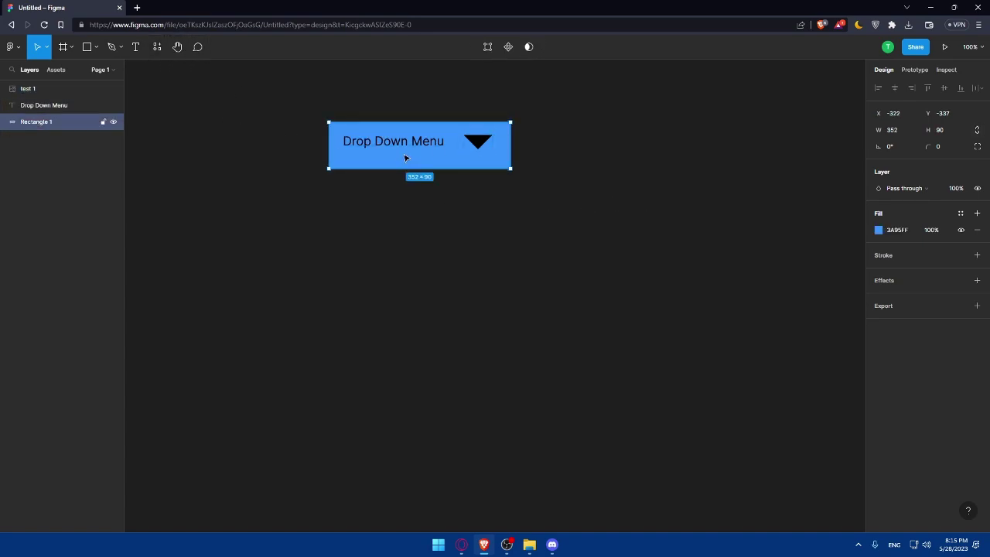
{"action": "left_click", "coordinate": [508, 47]}
{"action": "left_click", "coordinate": [495, 47]}
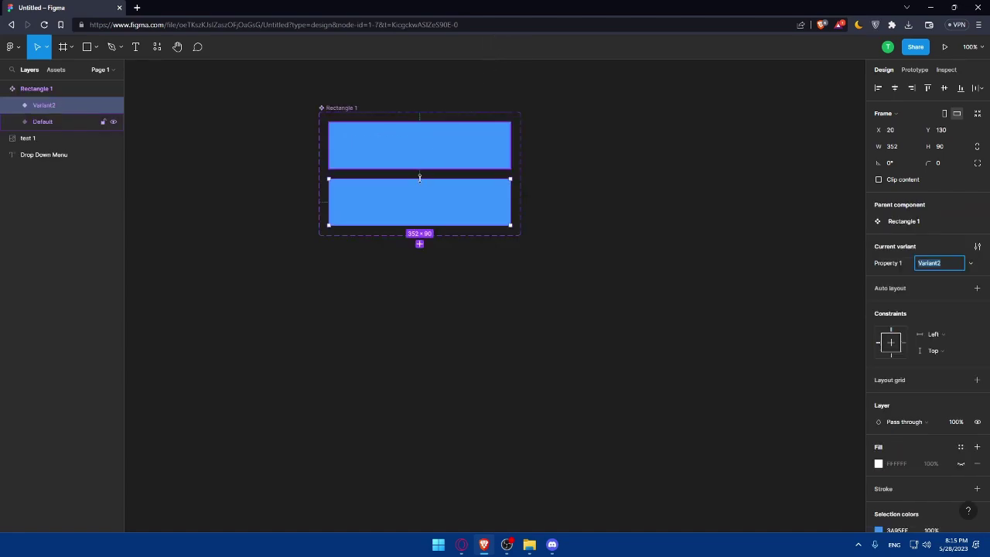
{"action": "left_click", "coordinate": [565, 276]}
{"action": "left_click_drag", "start_coordinate": [497, 224], "coordinate": [469, 260]}
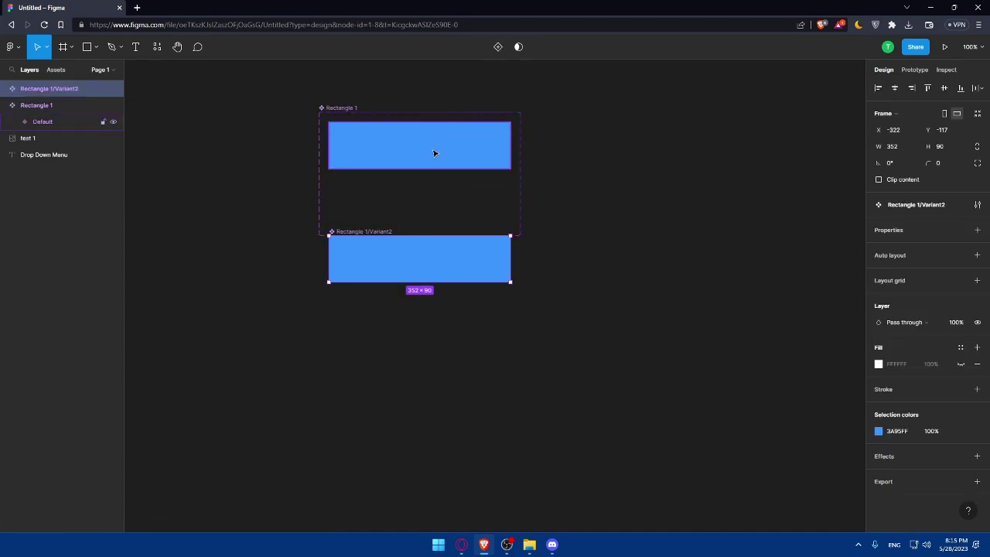
{"action": "mouse_move", "coordinate": [436, 153]}
{"action": "left_mouse_down"}
{"action": "mouse_move", "coordinate": [436, 212]}
{"action": "mouse_move", "coordinate": [426, 152]}
{"action": "mouse_move", "coordinate": [433, 157]}
{"action": "left_mouse_up"}
{"action": "key", "text": "ctrl+z"}
{"action": "key", "text": "ctrl+z"}
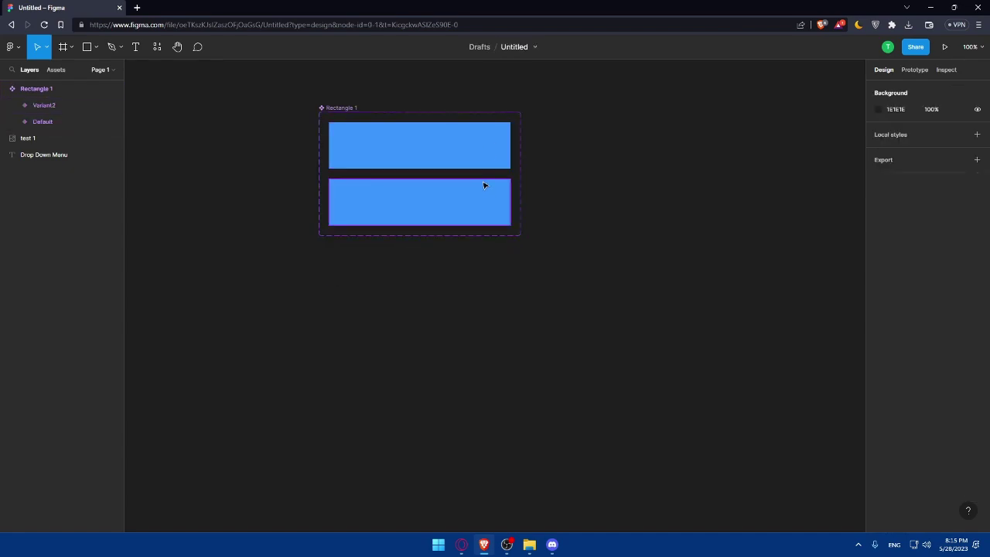
{"action": "key", "text": "ctrl+z"}
{"action": "key", "text": "ctrl+z"}
{"action": "left_click", "coordinate": [485, 205]}
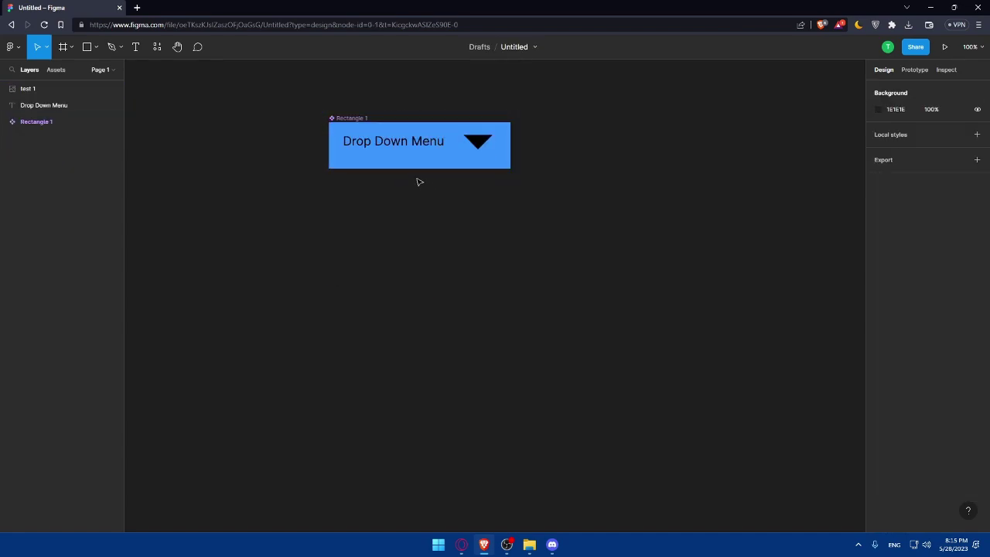
Step: Rename the file to 'test'
{"action": "left_click", "coordinate": [521, 47]}
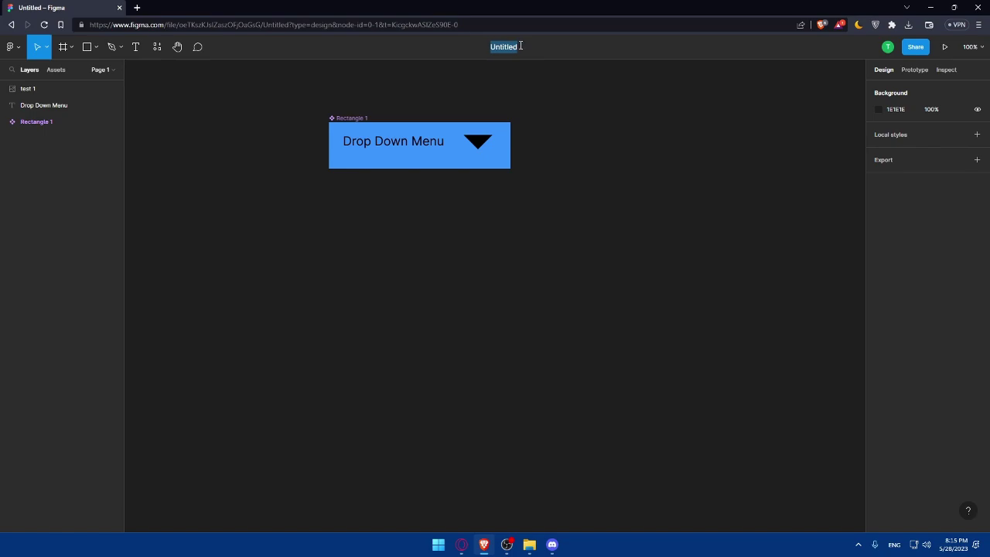
{"action": "type", "text": "test"}
{"action": "left_click", "coordinate": [618, 153]}
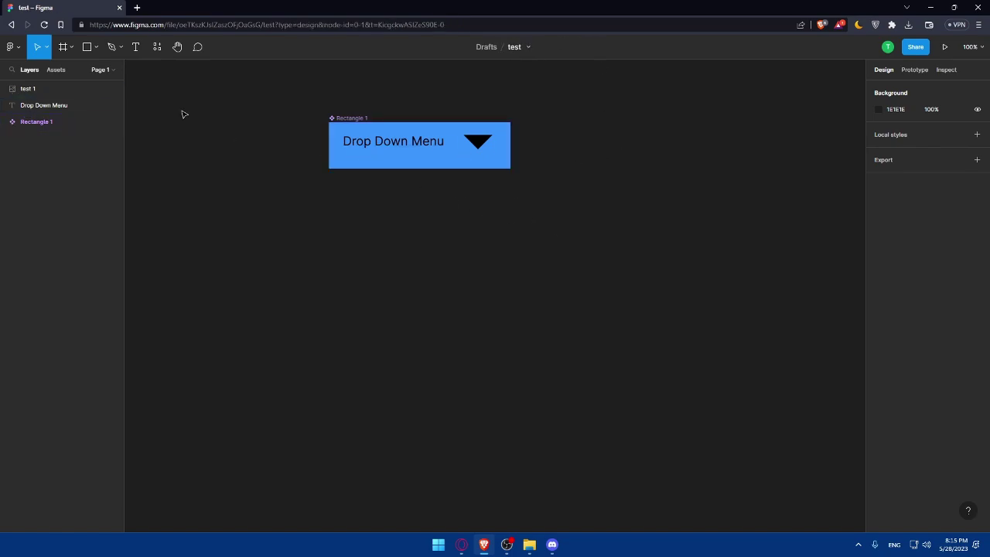
Step: Draw a grey 352×249 panel snugly below the blue header
{"action": "left_click", "coordinate": [87, 48]}
{"action": "left_click", "coordinate": [95, 48]}
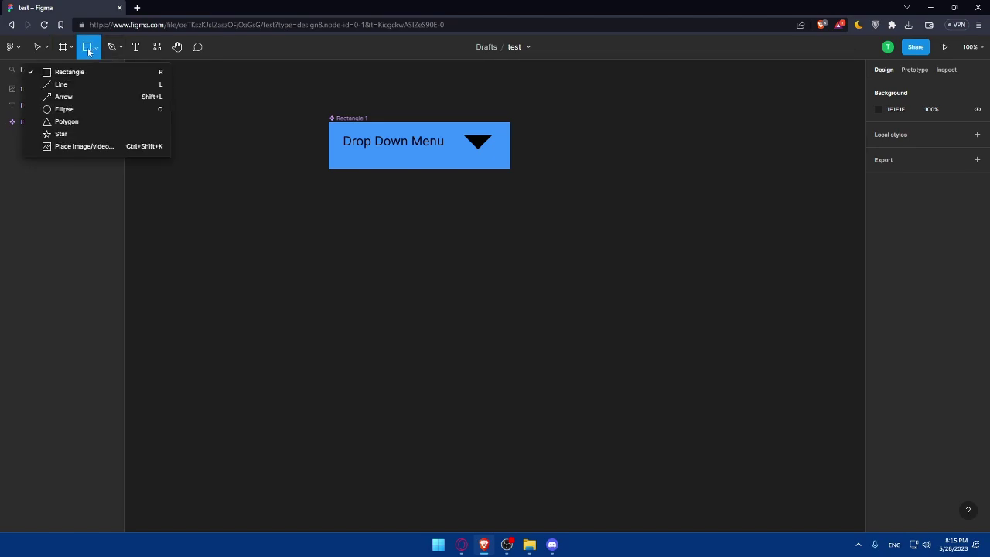
{"action": "left_click", "coordinate": [54, 73]}
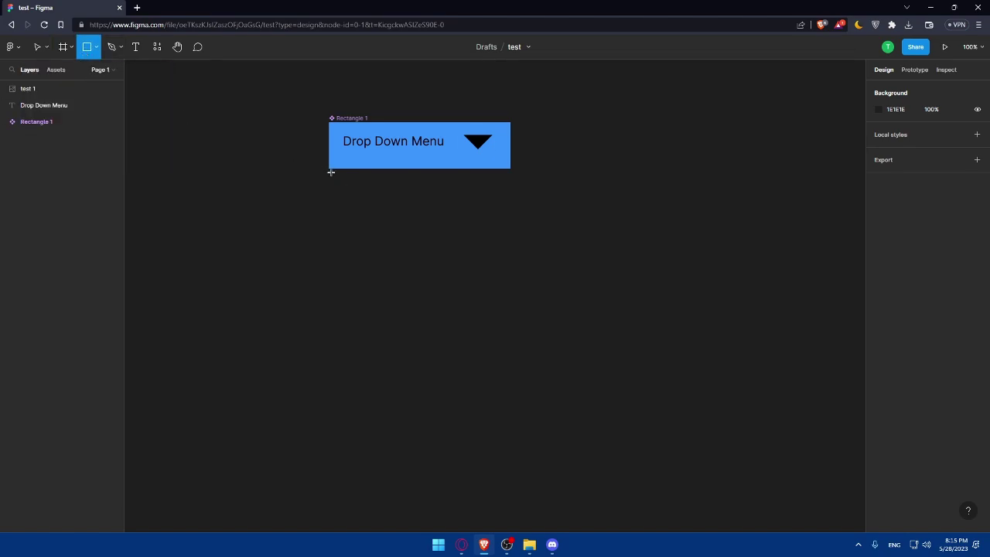
{"action": "left_click_drag", "start_coordinate": [330, 171], "coordinate": [509, 369]}
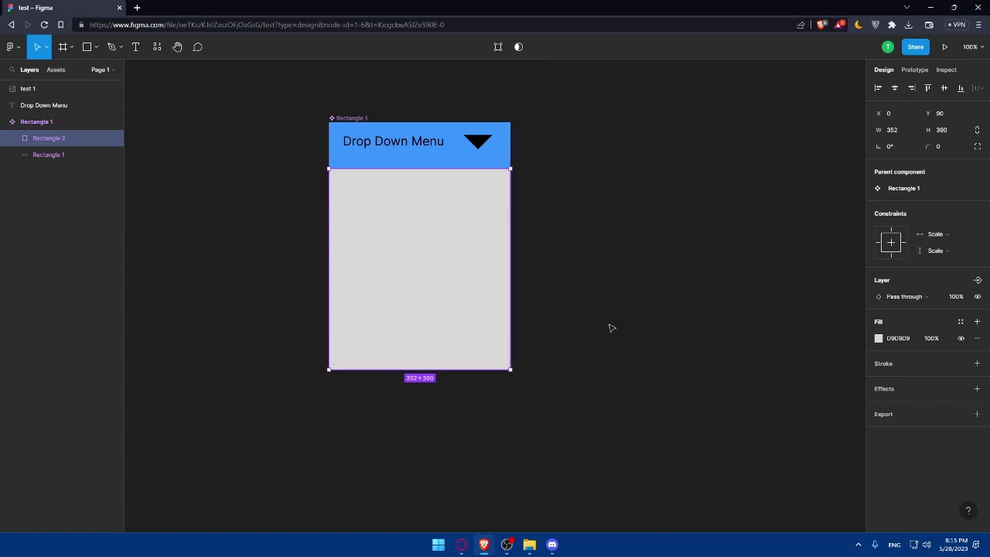
{"action": "left_click_drag", "start_coordinate": [437, 369], "coordinate": [433, 296]}
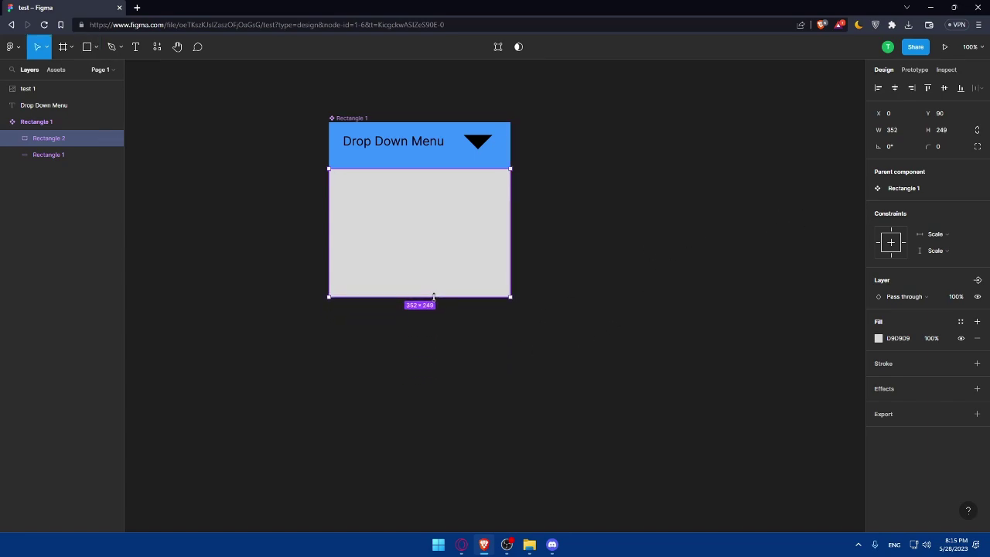
{"action": "left_click_drag", "start_coordinate": [434, 246], "coordinate": [433, 241]}
Step: Copy the header's 3A95FF blue and paste it into the lower panel's fill
{"action": "left_click", "coordinate": [876, 338]}
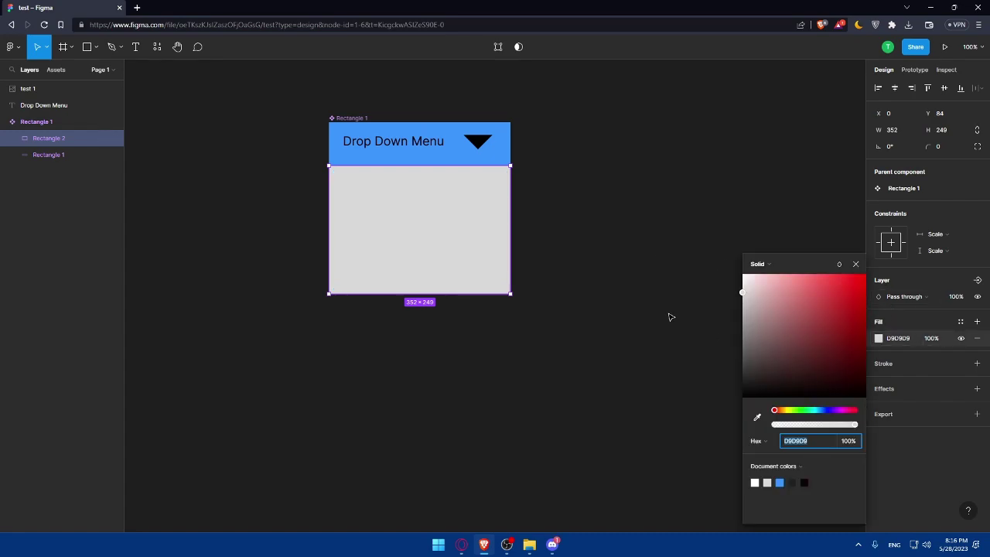
{"action": "left_click", "coordinate": [442, 155]}
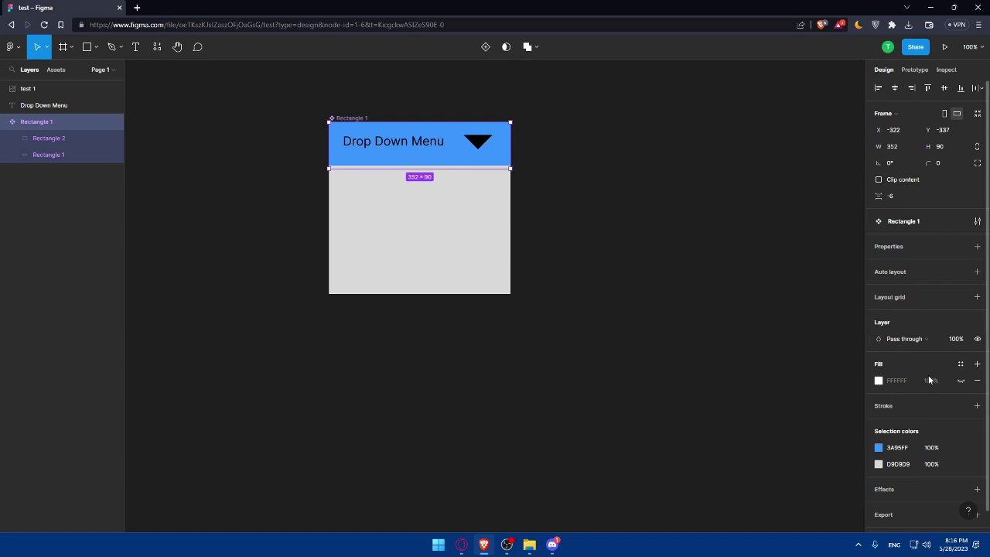
{"action": "left_click", "coordinate": [904, 453]}
{"action": "key", "text": "ctrl+c"}
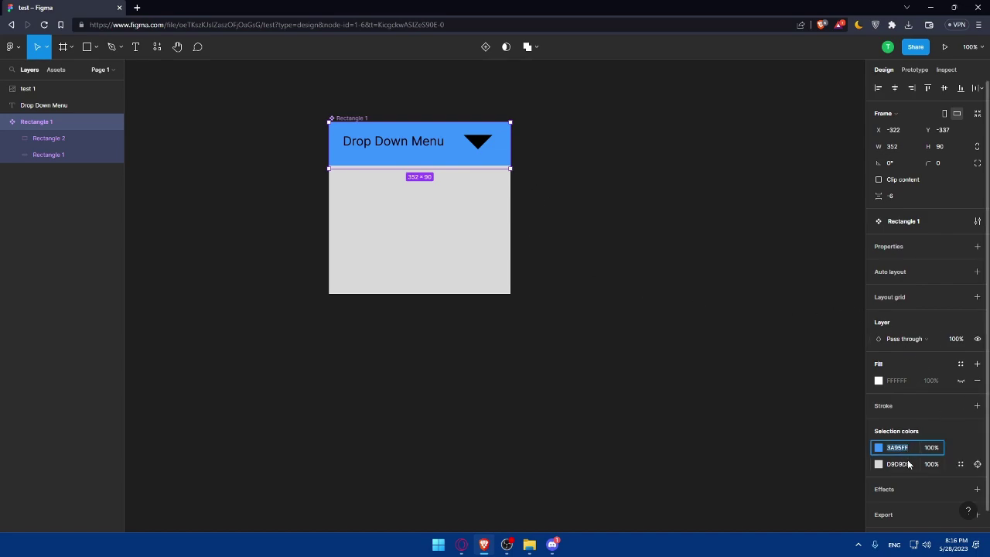
{"action": "left_click", "coordinate": [506, 292]}
{"action": "left_click", "coordinate": [903, 340]}
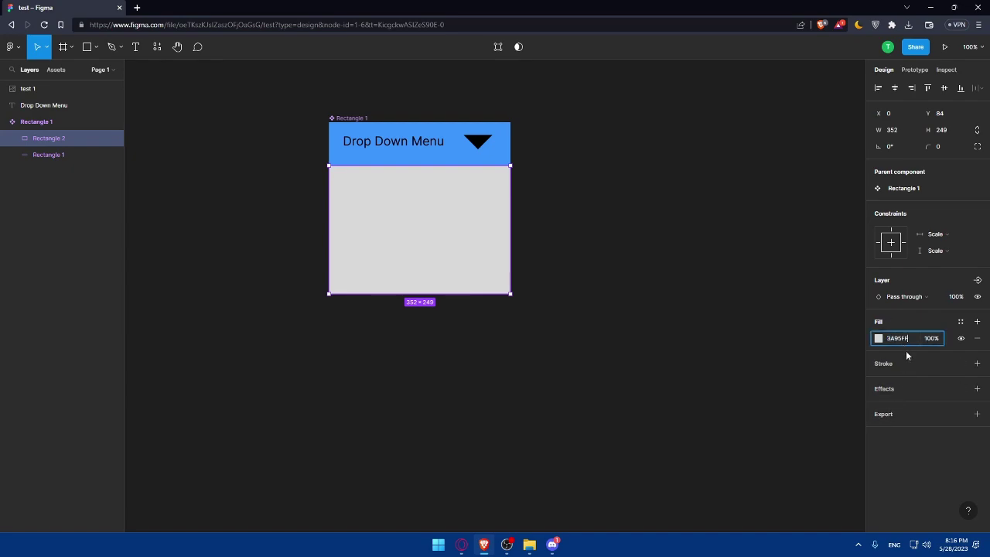
{"action": "key", "text": "ctrl+v"}
{"action": "key", "text": "Return"}
{"action": "left_click", "coordinate": [754, 332]}
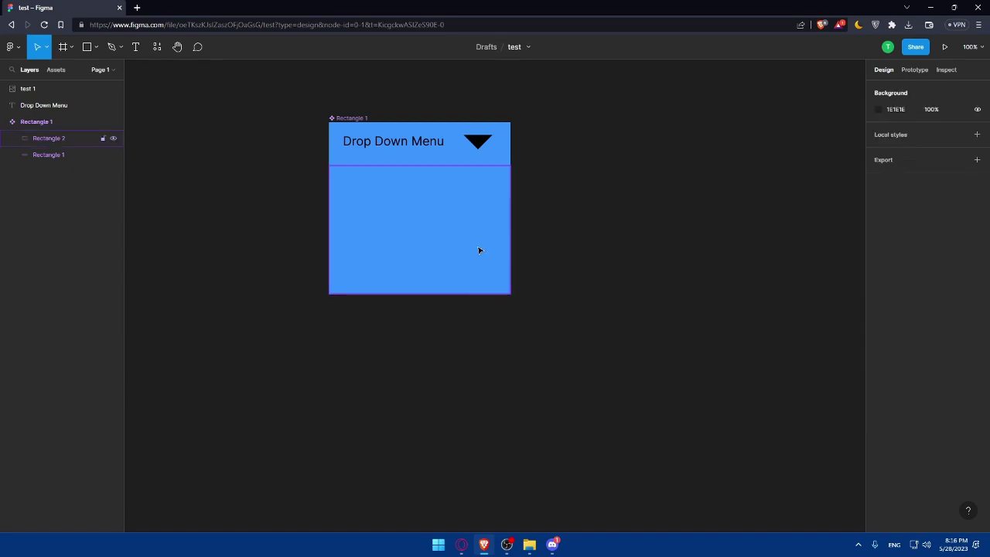
Step: Darken the lower panel's fill slightly to 1079F3
{"action": "left_click", "coordinate": [446, 210]}
{"action": "left_click", "coordinate": [879, 340]}
{"action": "left_click_drag", "start_coordinate": [844, 327], "coordinate": [857, 279]}
{"action": "left_click", "coordinate": [697, 225]}
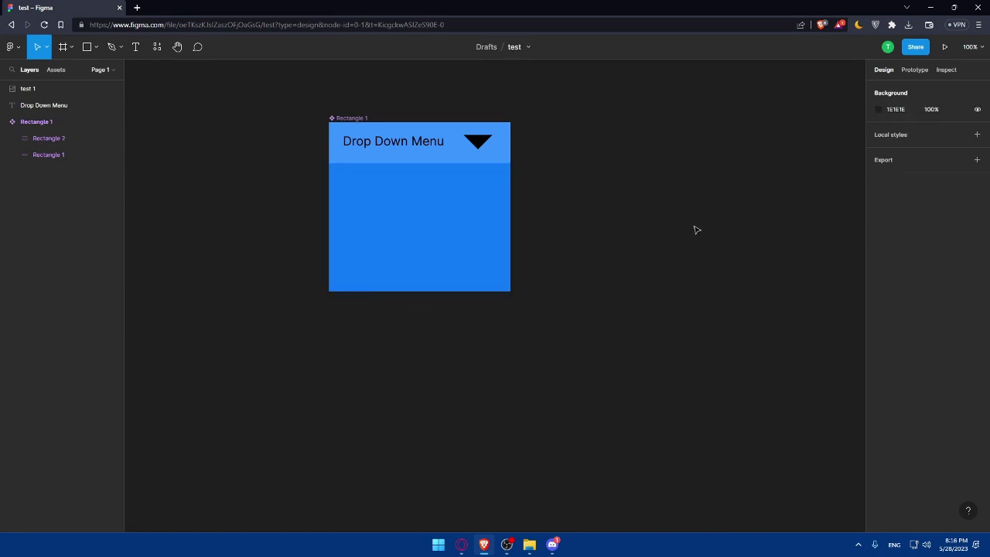
{"action": "key", "text": "minus"}
{"action": "key", "text": "minus"}
Step: Zoom to fit the menu mockup on the canvas
{"action": "scroll", "coordinate": [447, 264], "scroll_direction": "up", "scroll_amount": 5}
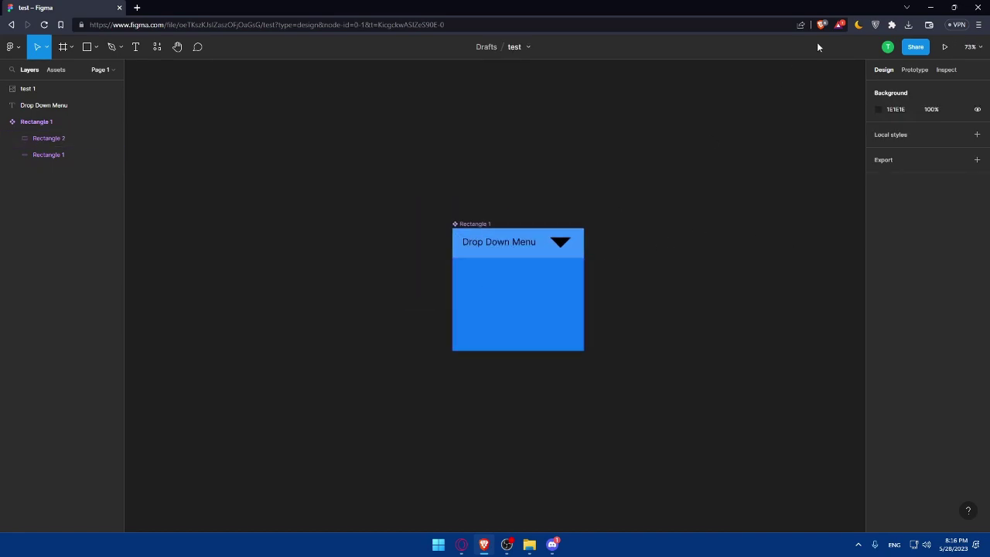
{"action": "left_click", "coordinate": [971, 46]}
{"action": "left_click", "coordinate": [932, 122]}
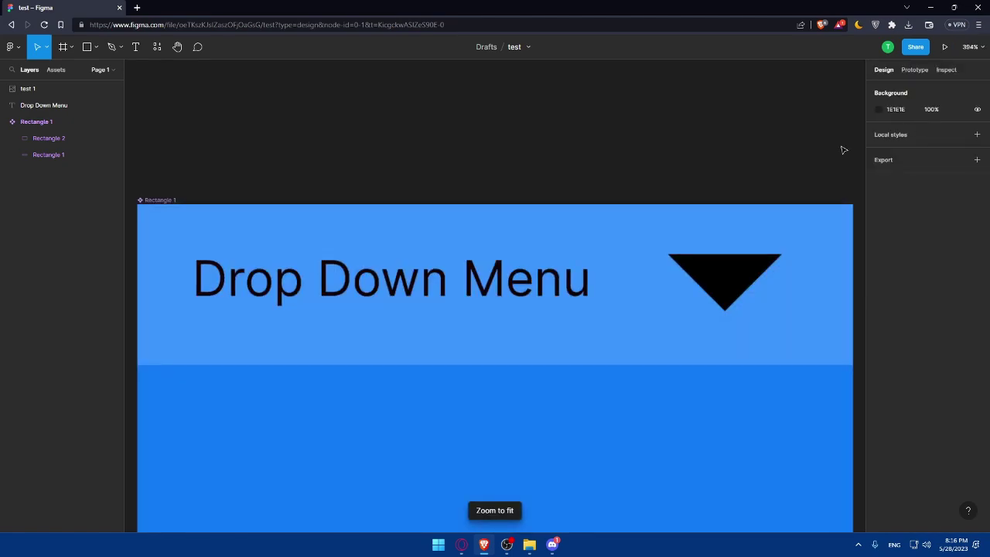
{"action": "scroll", "coordinate": [645, 162], "scroll_direction": "down", "scroll_amount": 3}
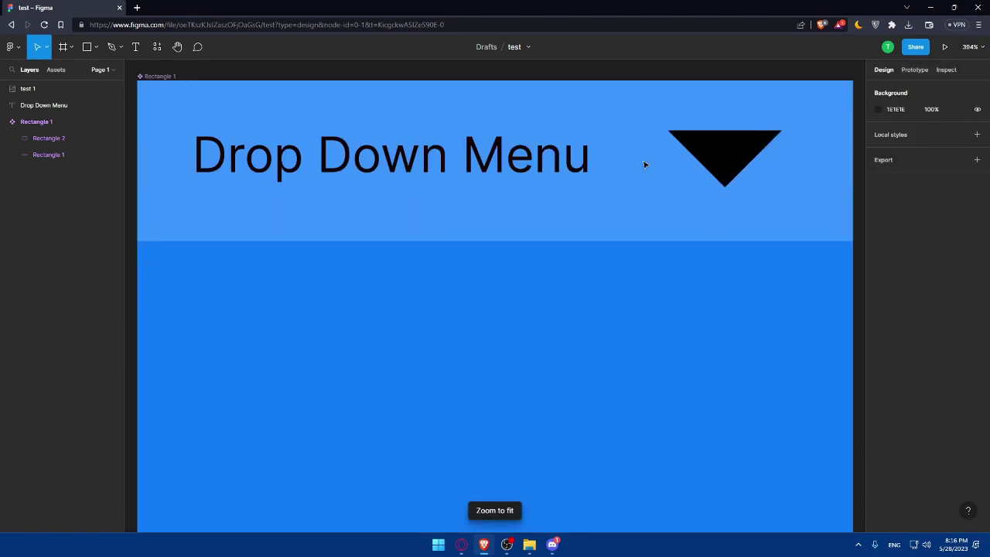
{"action": "scroll", "coordinate": [642, 166], "scroll_direction": "down", "scroll_amount": 2, "text": "ctrl"}
{"action": "scroll", "coordinate": [642, 166], "scroll_direction": "down", "scroll_amount": 4}
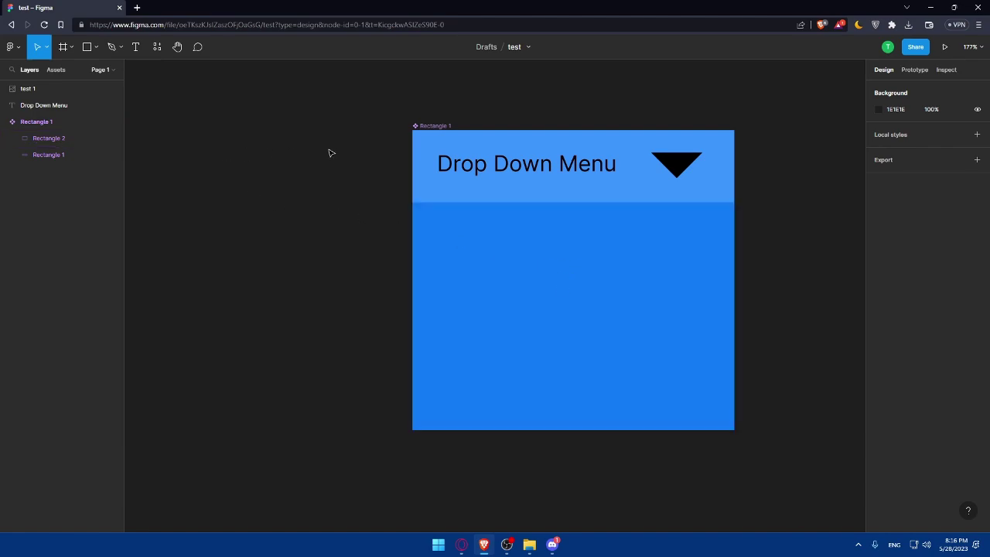
Step: Add a 'Menu' text label in the panel's top-left with fill 090000, then duplicate it
{"action": "left_click", "coordinate": [135, 46]}
{"action": "left_click_drag", "start_coordinate": [438, 214], "coordinate": [561, 275]}
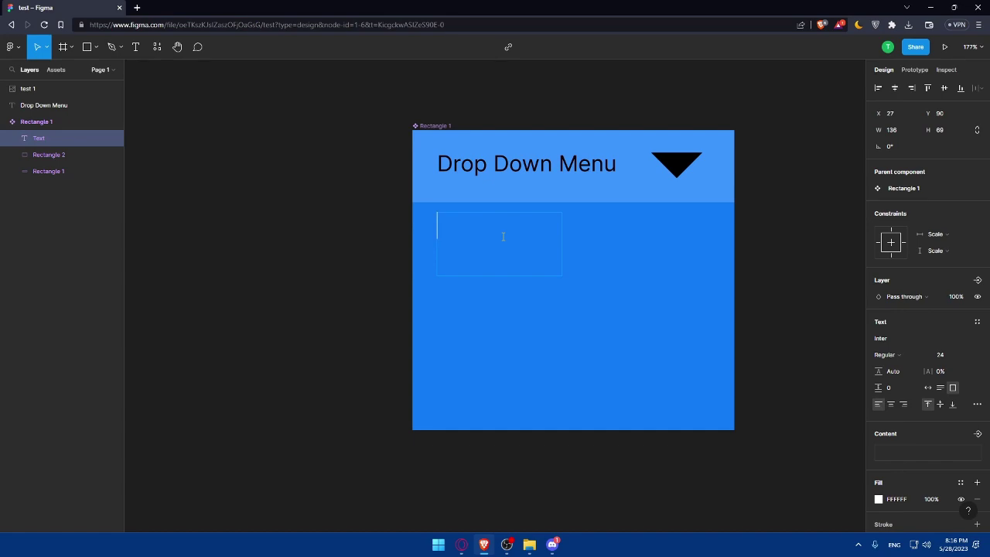
{"action": "type", "text": "Menu"}
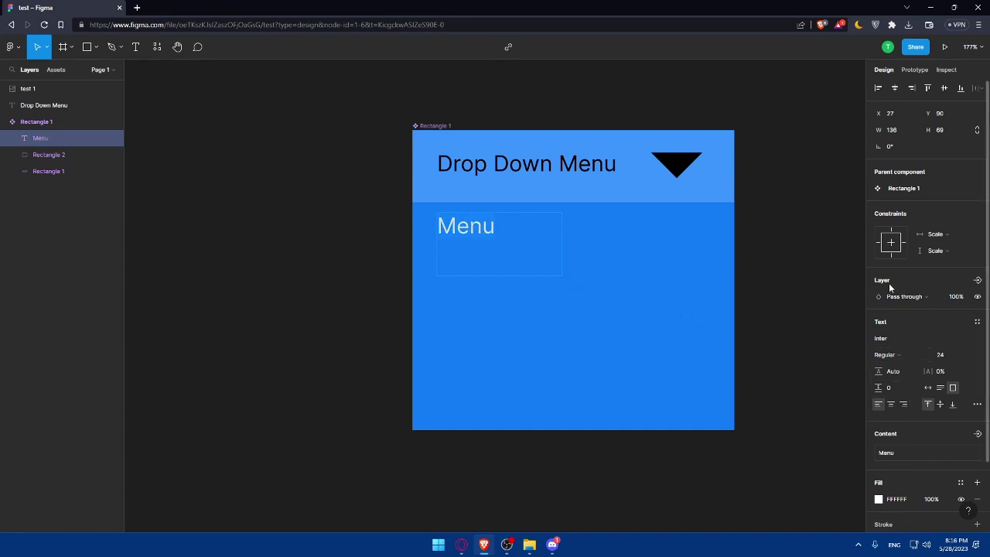
{"action": "scroll", "coordinate": [894, 289], "scroll_direction": "down", "scroll_amount": 2}
{"action": "left_click", "coordinate": [879, 418]}
{"action": "left_click", "coordinate": [863, 395]}
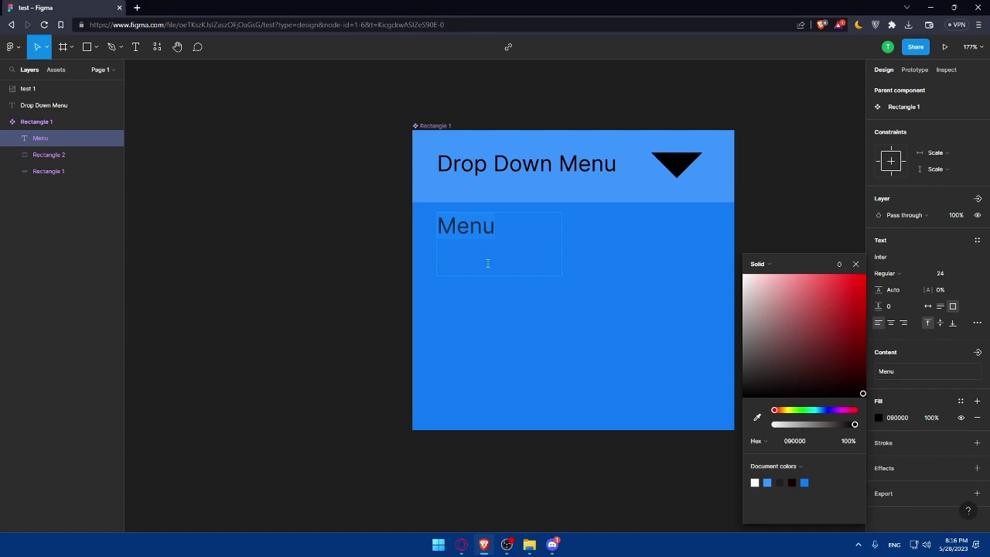
{"action": "key", "text": "Escape"}
{"action": "key", "text": "ctrl+d"}
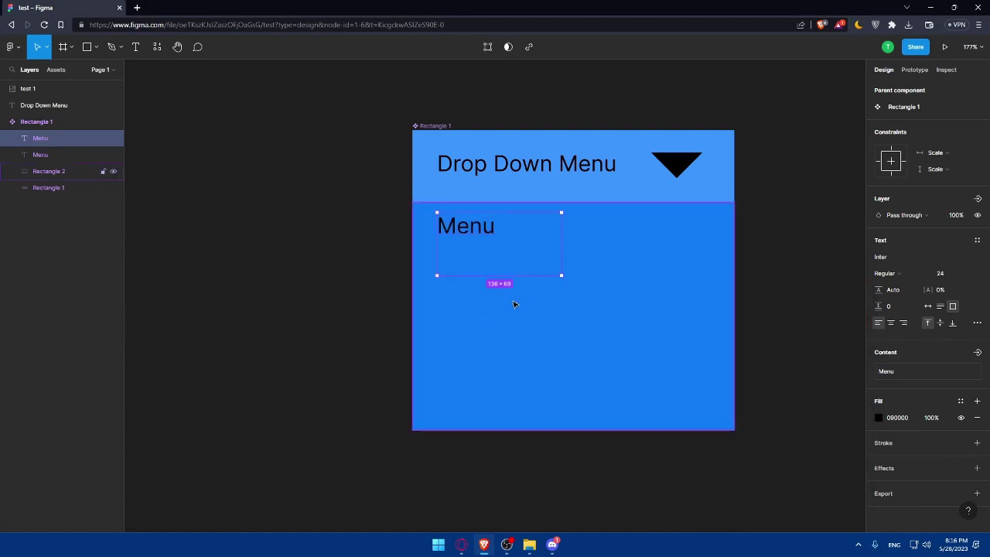
Step: Make two more Menu copies, placing each further down the blue panel
{"action": "left_click_drag", "start_coordinate": [494, 250], "coordinate": [493, 280]}
{"action": "key", "text": "ctrl+d"}
{"action": "left_click_drag", "start_coordinate": [482, 316], "coordinate": [486, 413]}
{"action": "key", "text": "ctrl+d"}
Step: Even out the vertical spacing between the four Menu labels
{"action": "left_click_drag", "start_coordinate": [480, 262], "coordinate": [480, 297]}
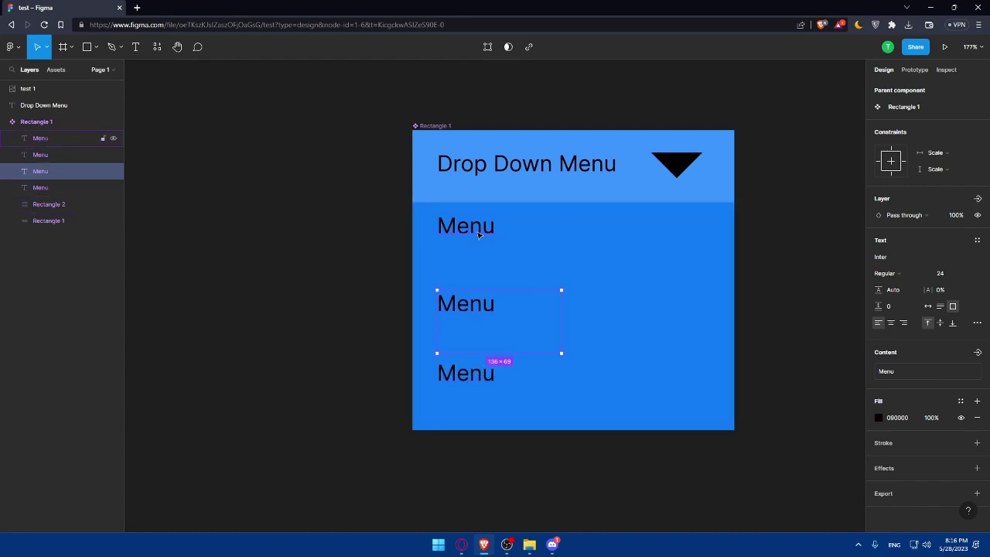
{"action": "left_click_drag", "start_coordinate": [479, 235], "coordinate": [476, 275]}
{"action": "mouse_move", "coordinate": [464, 377]}
{"action": "left_mouse_down"}
{"action": "mouse_move", "coordinate": [467, 341]}
{"action": "mouse_move", "coordinate": [454, 367]}
{"action": "mouse_move", "coordinate": [462, 385]}
{"action": "left_mouse_up"}
{"action": "left_click_drag", "start_coordinate": [464, 305], "coordinate": [458, 327]}
{"action": "left_click_drag", "start_coordinate": [464, 268], "coordinate": [464, 280]}
Step: Nudge the blue panel into alignment and reselect the top Menu label
{"action": "left_click", "coordinate": [469, 231]}
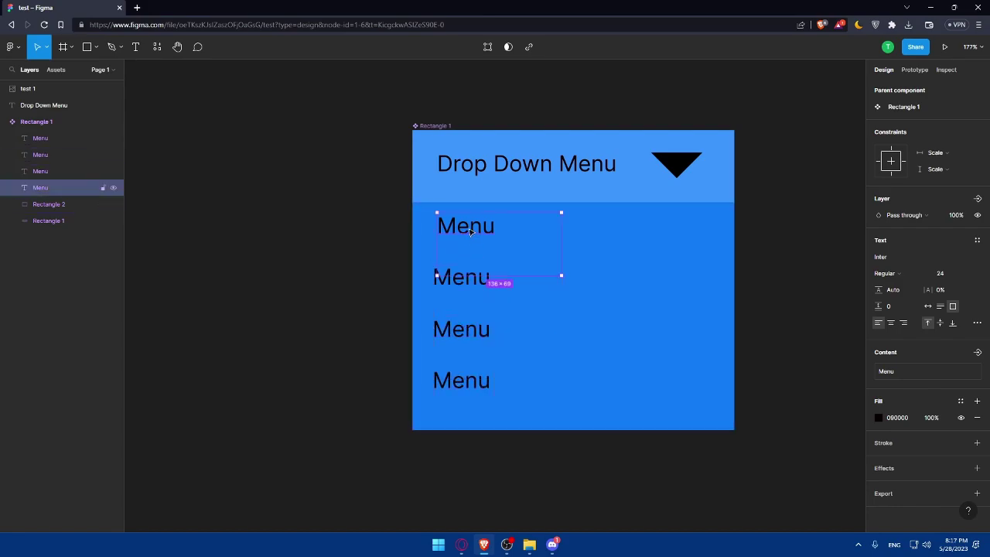
{"action": "double_click", "coordinate": [469, 231]}
{"action": "left_click", "coordinate": [460, 227]}
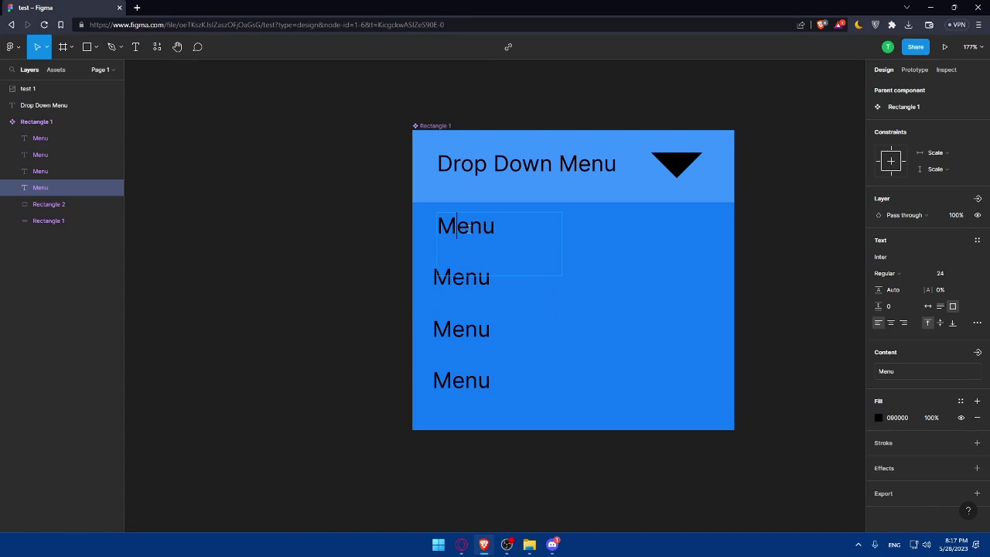
{"action": "key", "text": "Escape"}
{"action": "left_click", "coordinate": [526, 227]}
{"action": "left_click_drag", "start_coordinate": [526, 228], "coordinate": [481, 230]}
{"action": "left_click", "coordinate": [485, 226]}
Step: Retype the four Menu labels as Home, Sign in, Sign Up and Contact Us
{"action": "left_click", "coordinate": [486, 228]}
{"action": "left_click", "coordinate": [484, 230]}
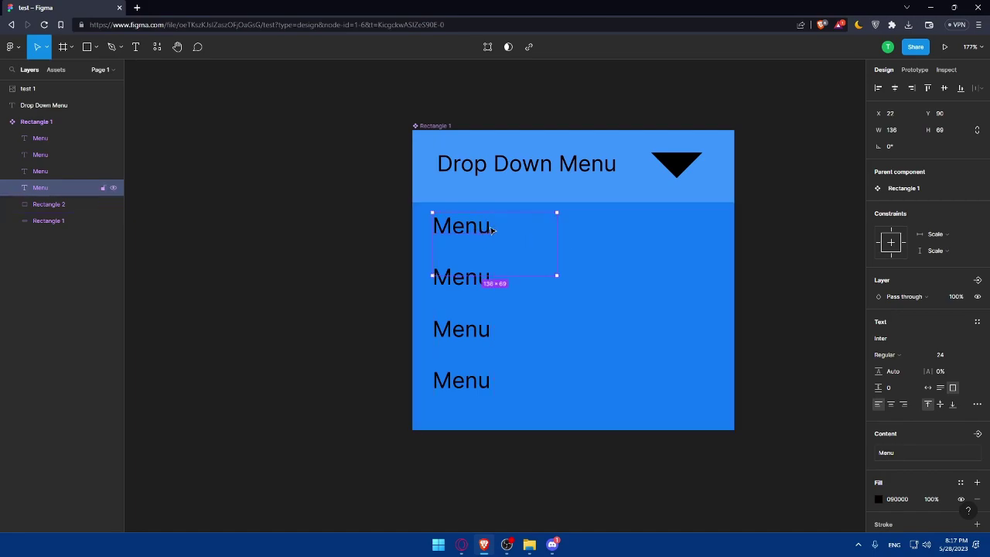
{"action": "double_click", "coordinate": [472, 229]}
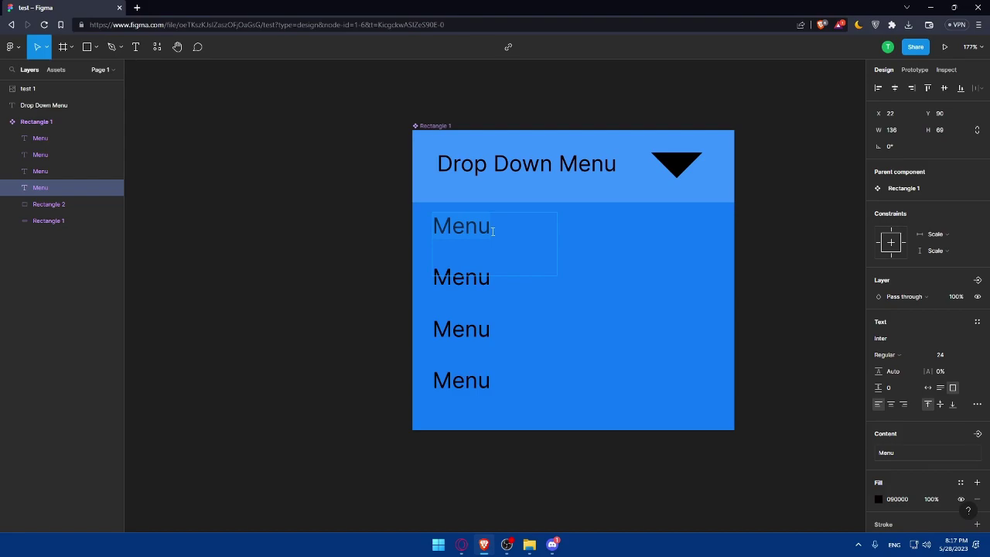
{"action": "type", "text": "Home"}
{"action": "double_click", "coordinate": [490, 278]}
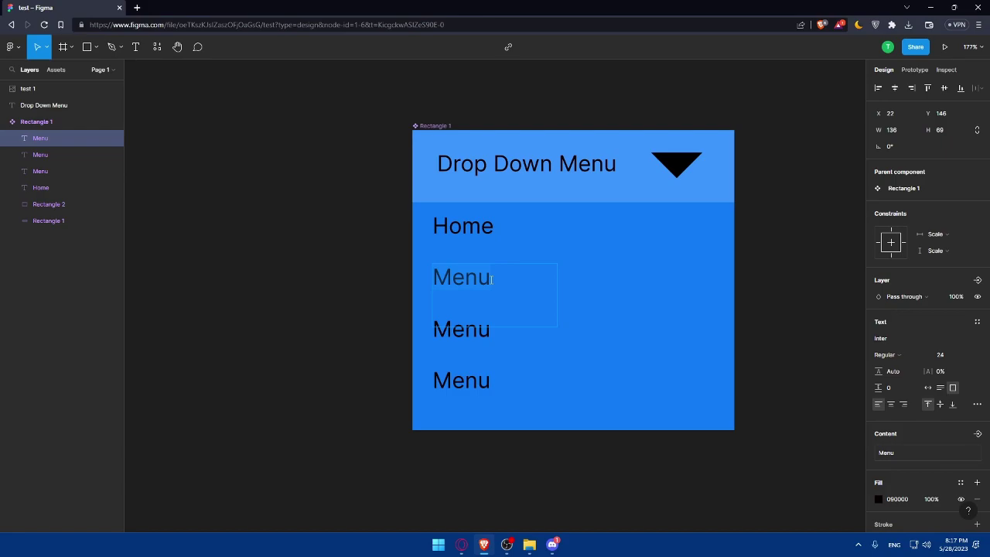
{"action": "type", "text": "Sign in"}
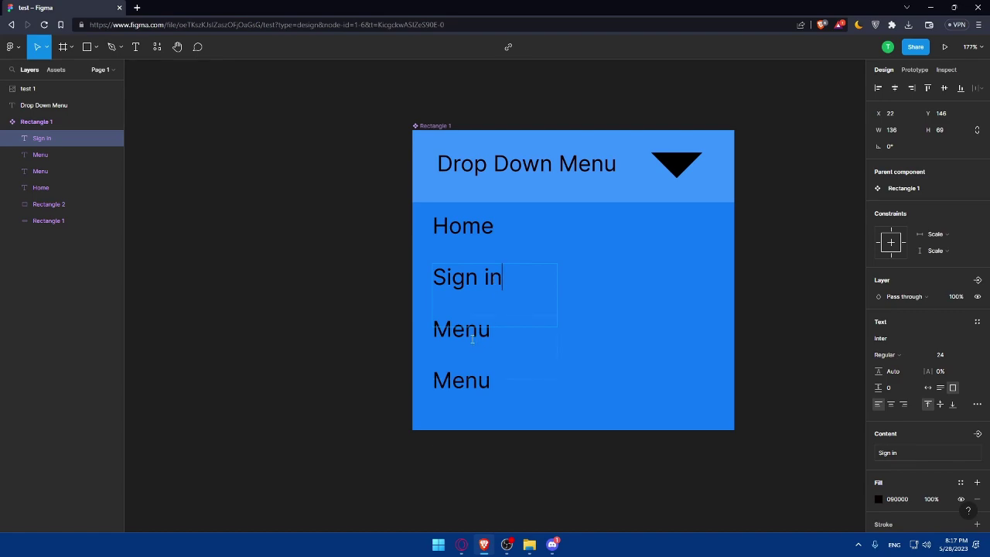
{"action": "double_click", "coordinate": [472, 339]}
{"action": "type", "text": "Sig"}
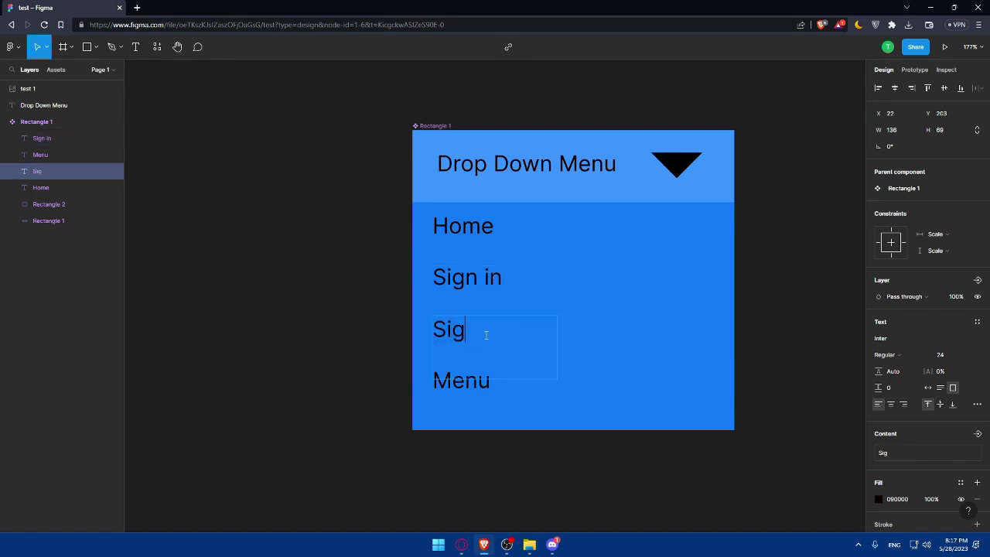
{"action": "type", "text": "n Up"}
{"action": "left_click", "coordinate": [454, 387]}
{"action": "type", "text": "C"}
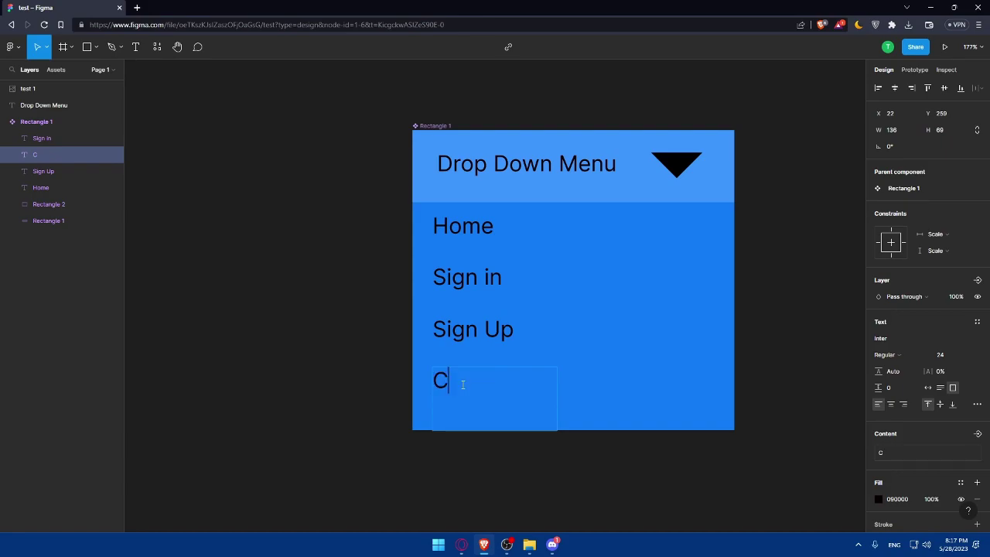
{"action": "type", "text": "ontact"}
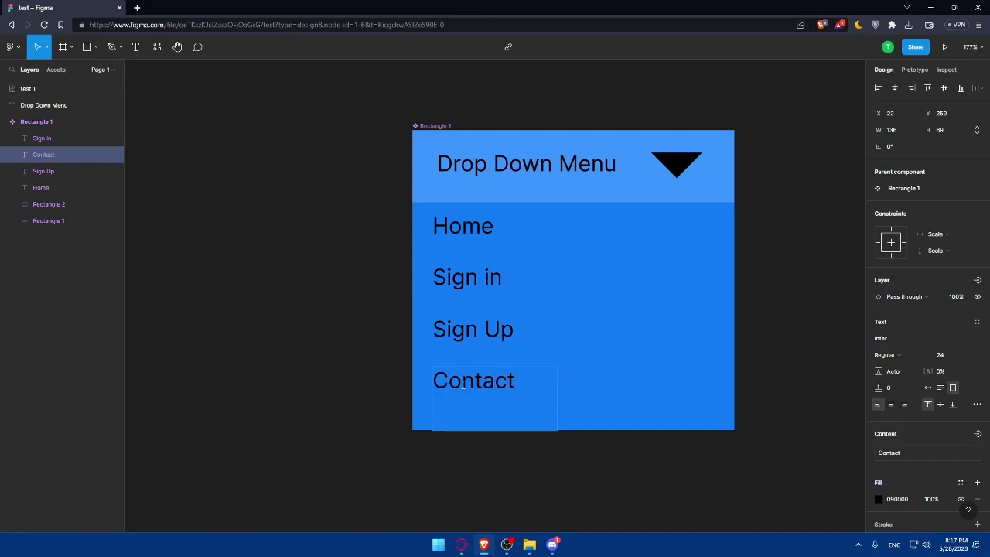
{"action": "type", "text": " Us"}
{"action": "key", "text": "Escape"}
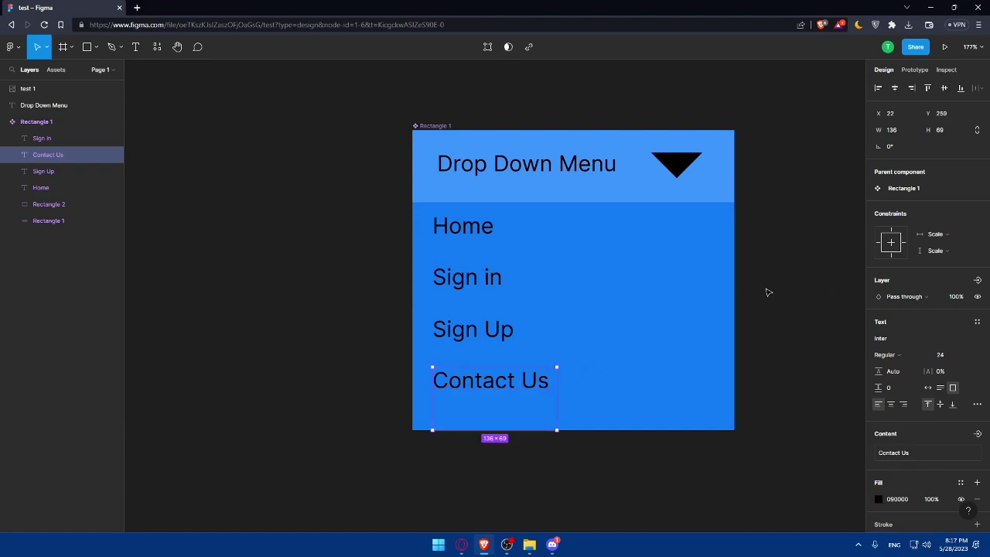
Step: Draw a wide rectangle at the top of the canvas
{"action": "left_click", "coordinate": [767, 291]}
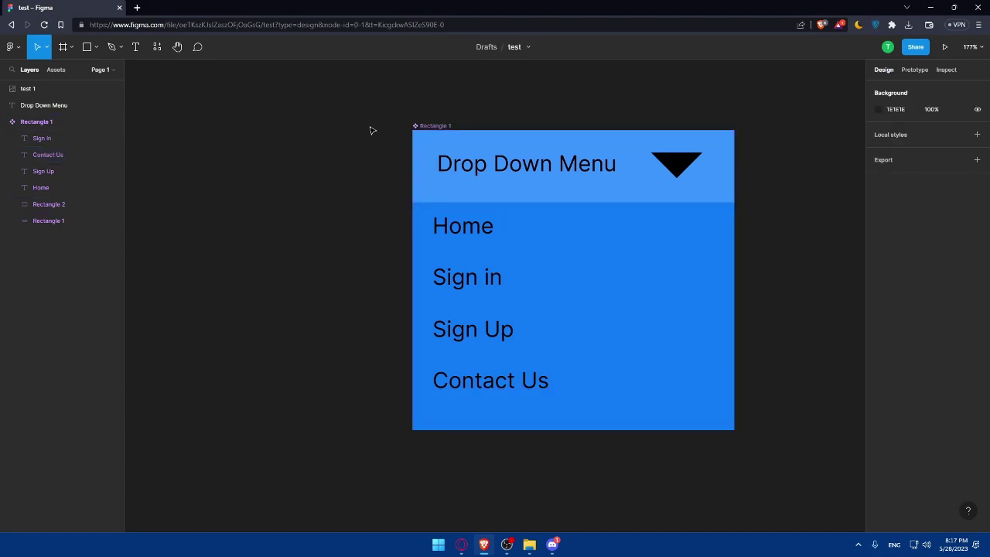
{"action": "left_click", "coordinate": [95, 47]}
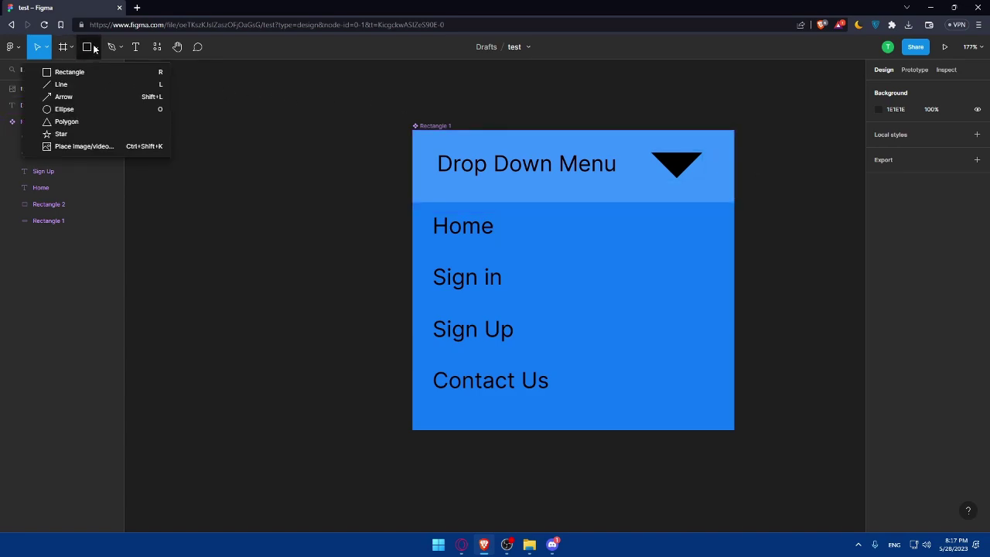
{"action": "left_click", "coordinate": [42, 71]}
{"action": "left_click_drag", "start_coordinate": [153, 65], "coordinate": [359, 111]}
{"action": "left_click_drag", "start_coordinate": [427, 114], "coordinate": [818, 124]}
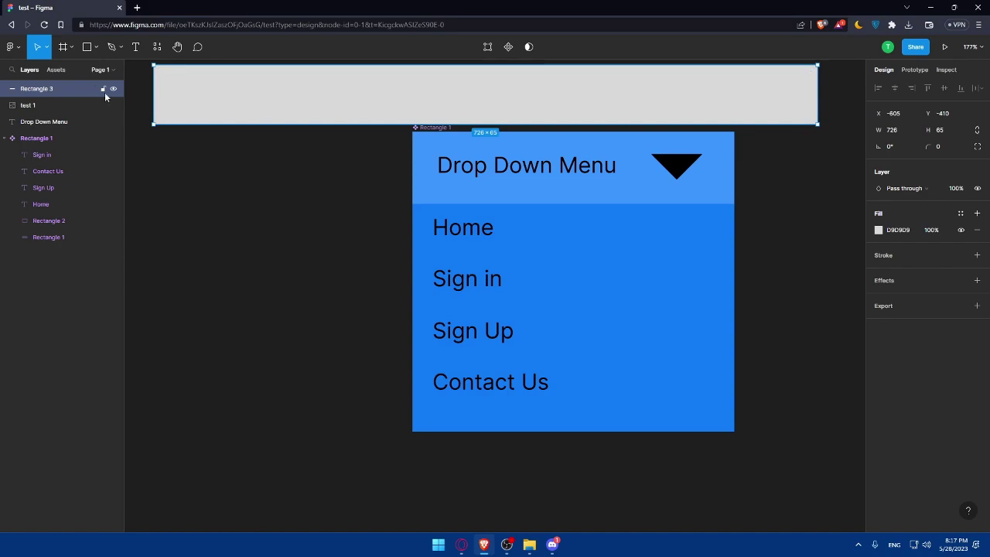
Step: Place the wizard PNG image, tilt it slightly, and move it over the drop-down menu
{"action": "left_click", "coordinate": [95, 46]}
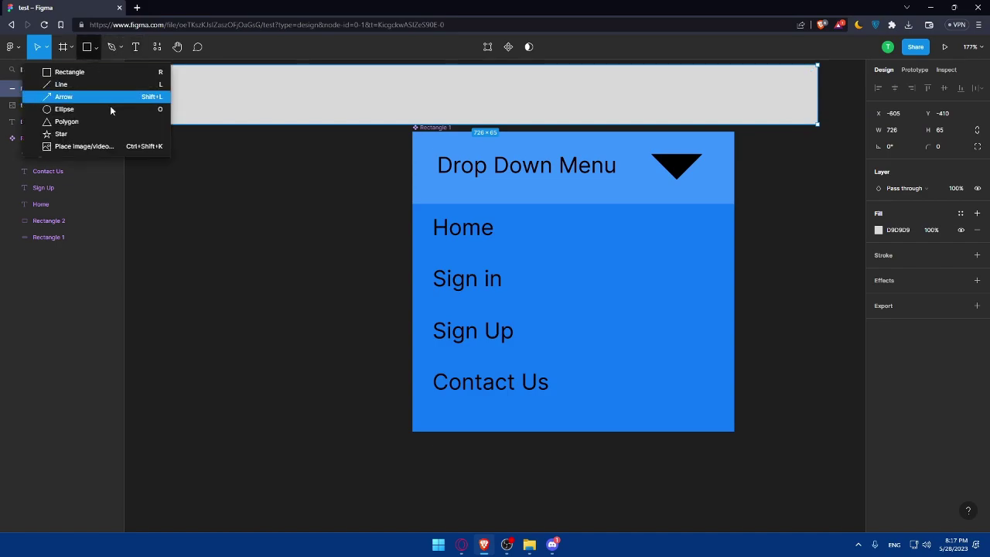
{"action": "left_click", "coordinate": [106, 146]}
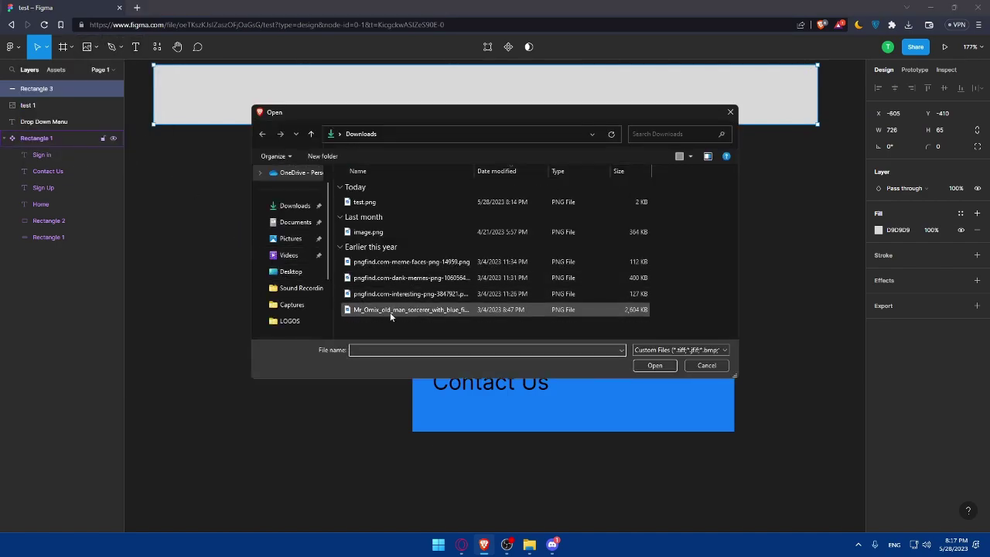
{"action": "double_click", "coordinate": [416, 312]}
{"action": "left_click", "coordinate": [479, 317]}
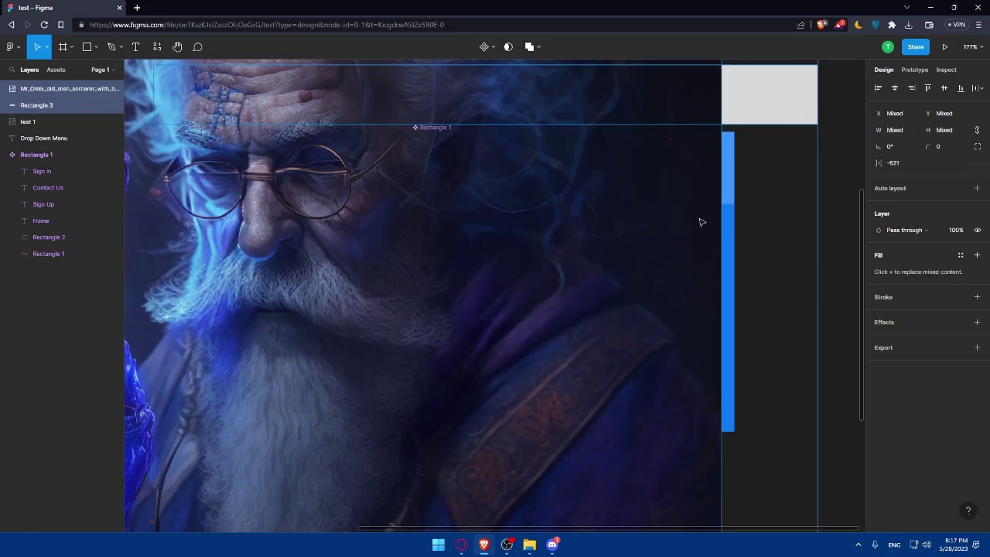
{"action": "scroll", "coordinate": [663, 221], "scroll_direction": "down", "scroll_amount": 5, "text": "ctrl"}
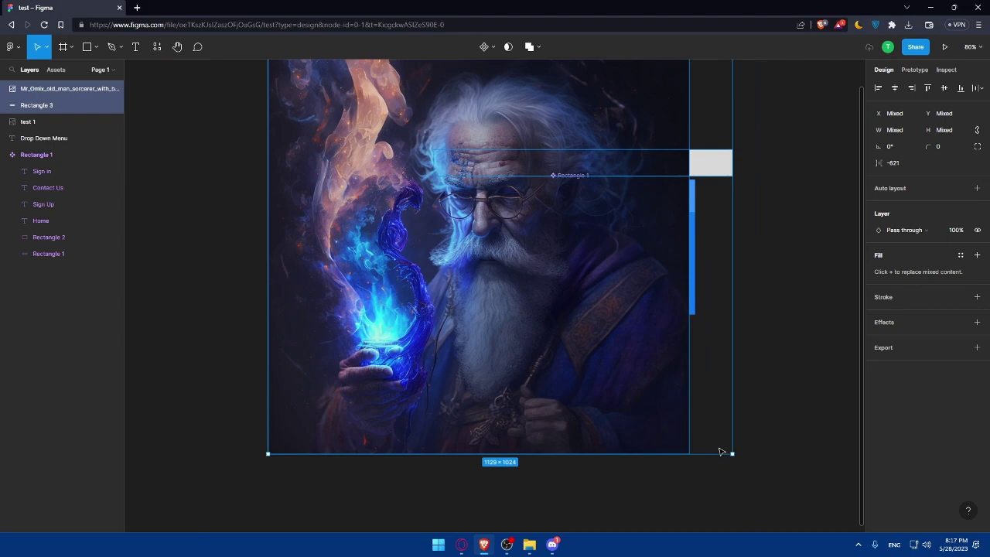
{"action": "left_click_drag", "start_coordinate": [735, 458], "coordinate": [484, 251]}
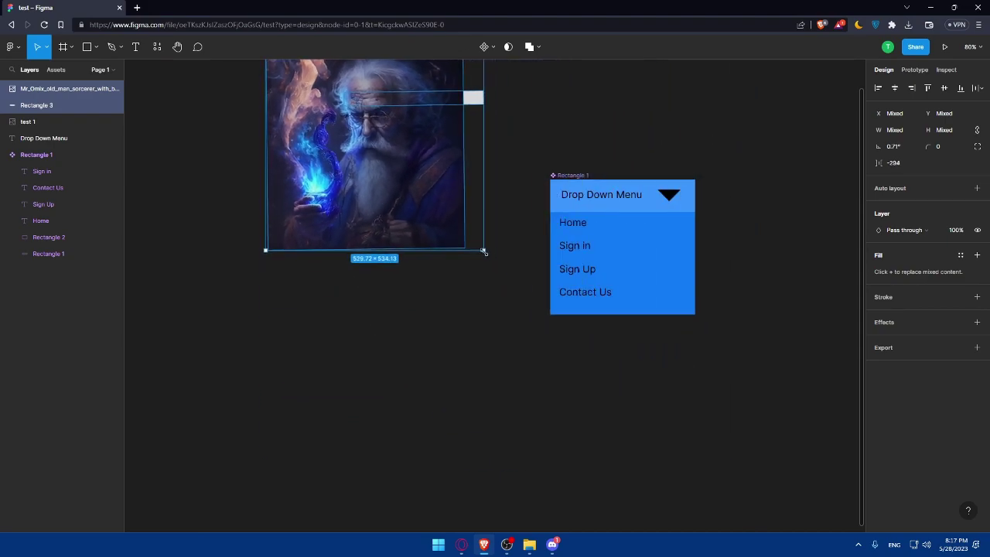
{"action": "left_click_drag", "start_coordinate": [452, 211], "coordinate": [672, 332]}
Step: Send the wizard image and grey bar behind the menu and shrink the image
{"action": "right_click", "coordinate": [561, 368]}
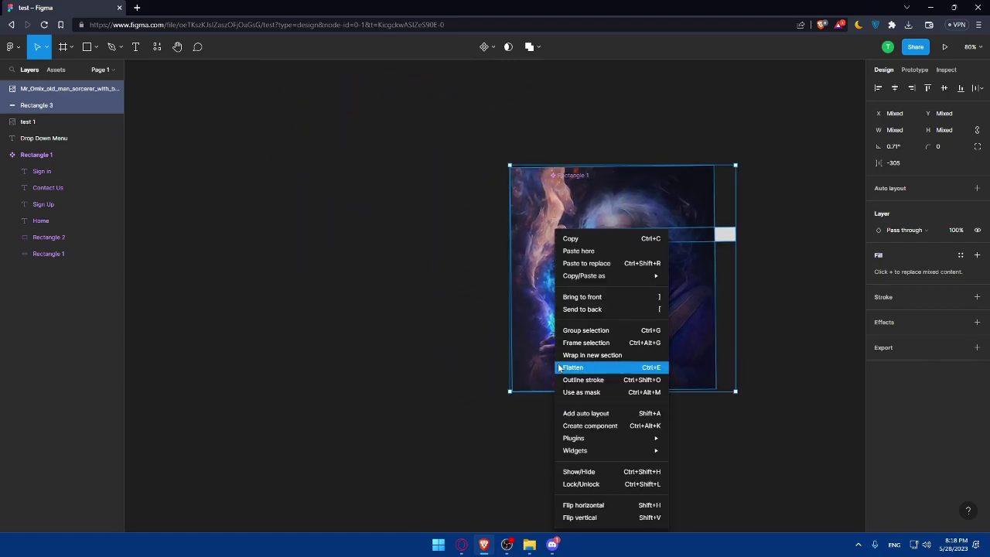
{"action": "left_click", "coordinate": [594, 308]}
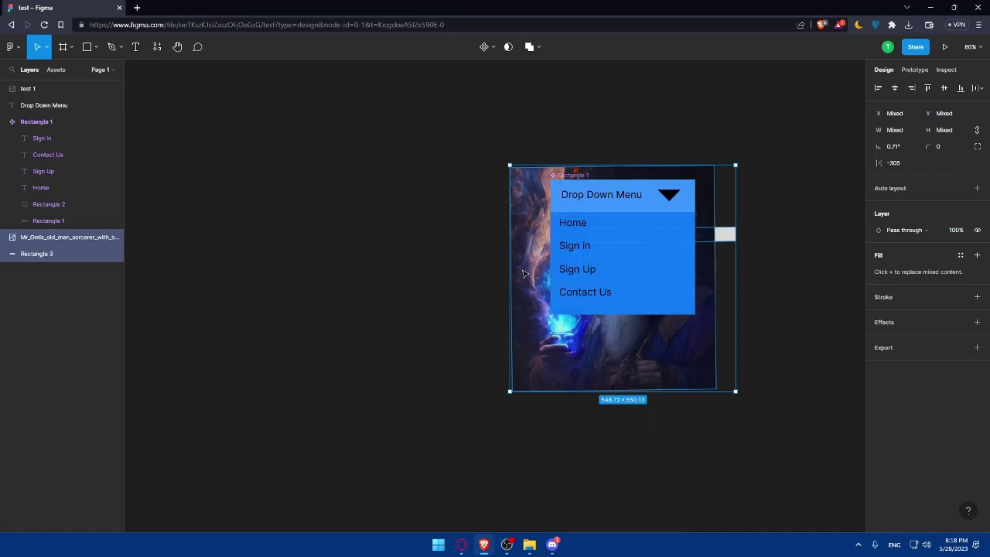
{"action": "left_click_drag", "start_coordinate": [523, 273], "coordinate": [531, 288]}
{"action": "left_click", "coordinate": [682, 379]}
{"action": "left_click_drag", "start_coordinate": [720, 403], "coordinate": [703, 420]}
Step: Line the grey bar up above the menu and move the image up behind it
{"action": "left_click_drag", "start_coordinate": [715, 249], "coordinate": [669, 174]}
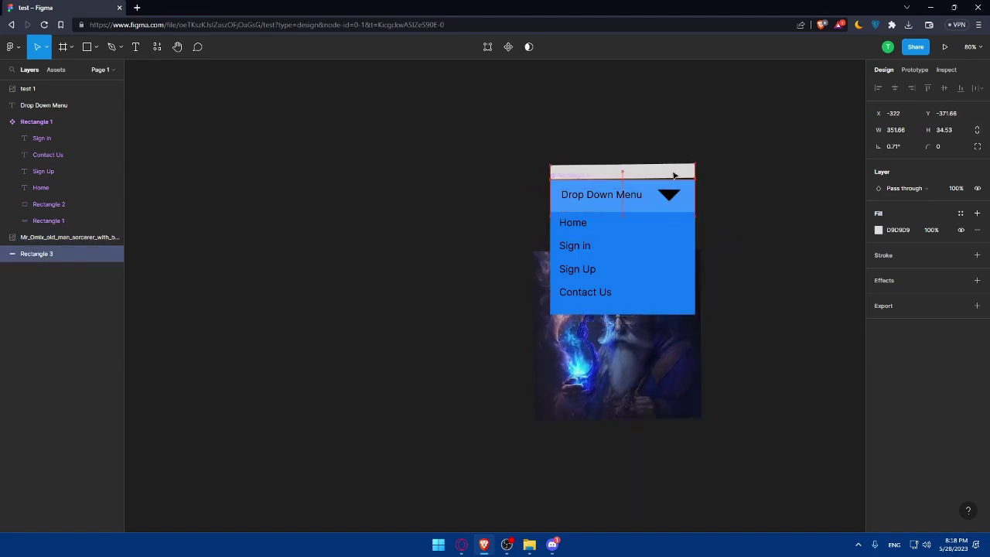
{"action": "left_click_drag", "start_coordinate": [680, 411], "coordinate": [694, 393]}
{"action": "left_click_drag", "start_coordinate": [650, 363], "coordinate": [648, 341]}
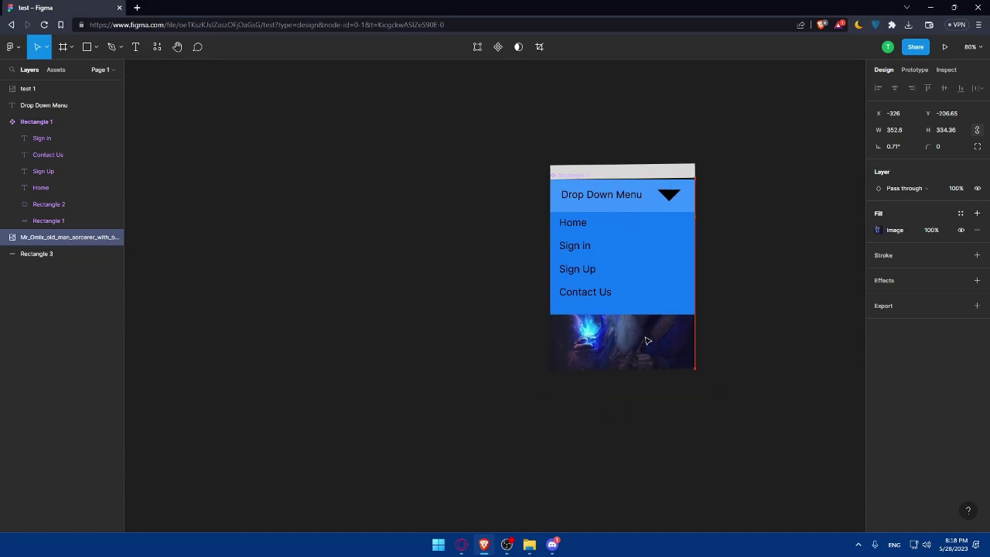
{"action": "right_click", "coordinate": [637, 263]}
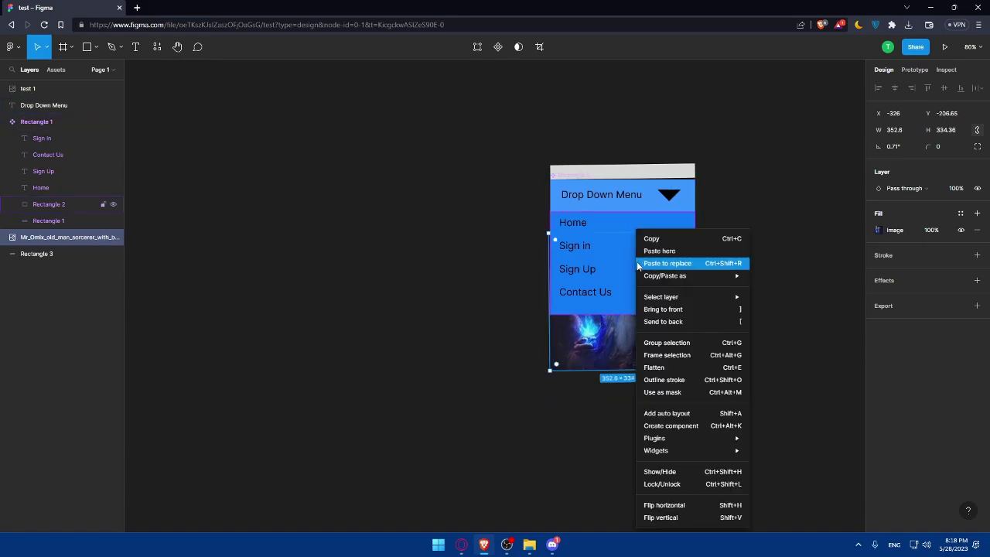
{"action": "key", "text": "Escape"}
{"action": "key", "text": "ctrl+minus"}
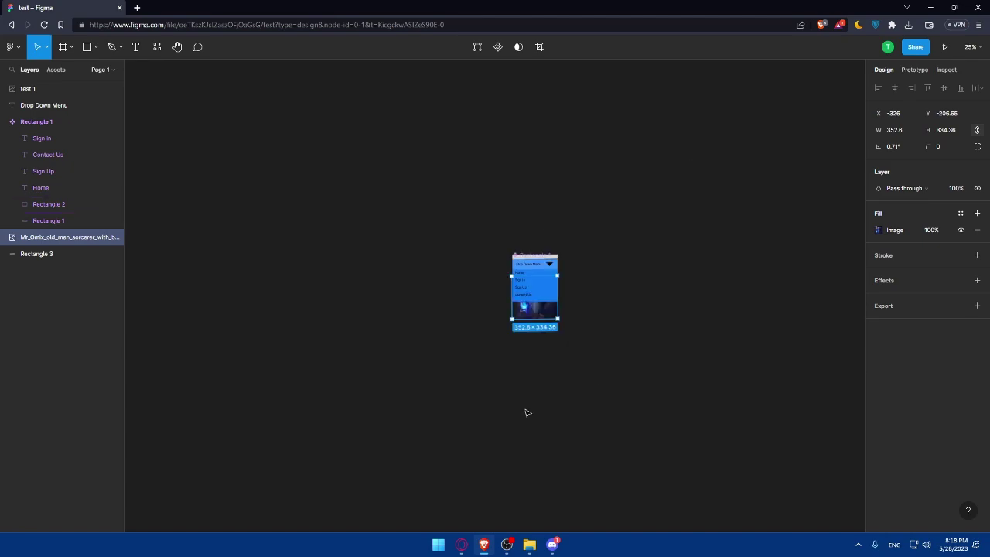
{"action": "scroll", "coordinate": [565, 347], "scroll_direction": "up", "scroll_amount": 10}
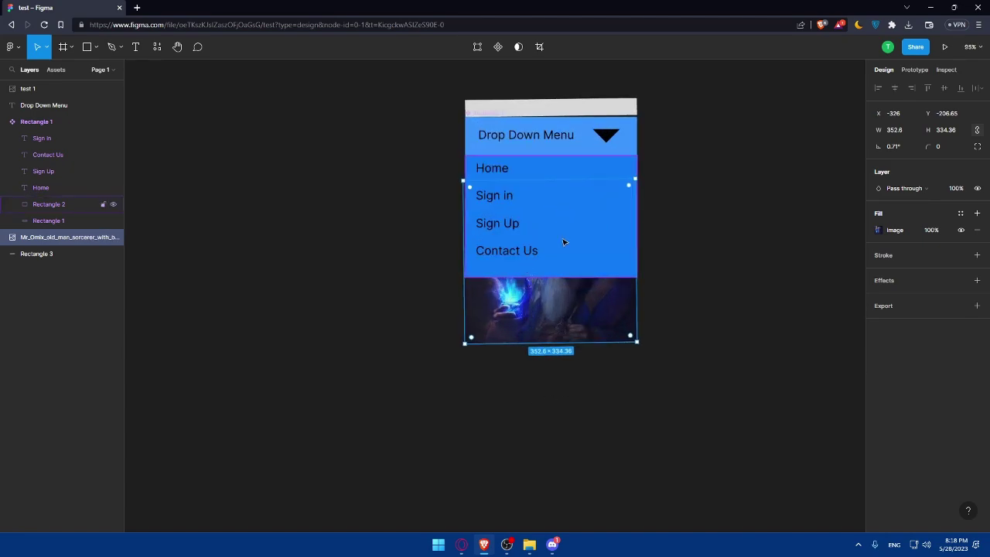
{"action": "left_click", "coordinate": [692, 242]}
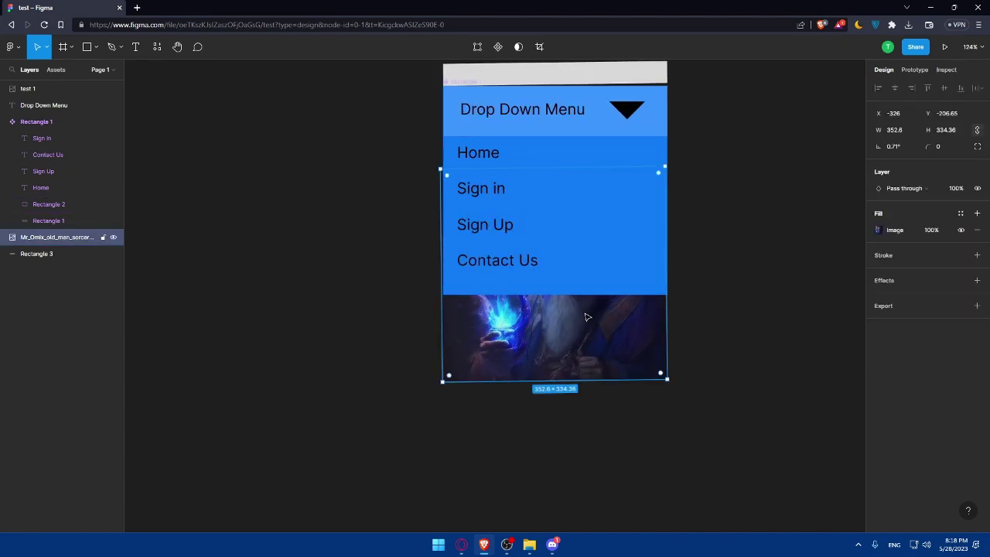
Step: Delete the wizard image and make the grey bar slightly taller
{"action": "key", "text": "Delete"}
{"action": "scroll", "coordinate": [663, 297], "scroll_direction": "up", "scroll_amount": 2}
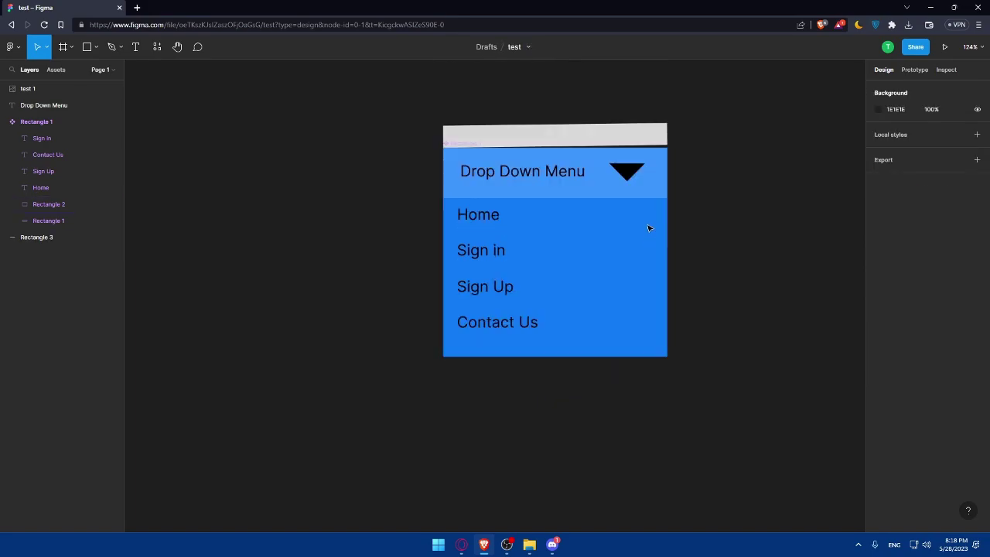
{"action": "left_click", "coordinate": [589, 160]}
{"action": "left_click", "coordinate": [631, 137]}
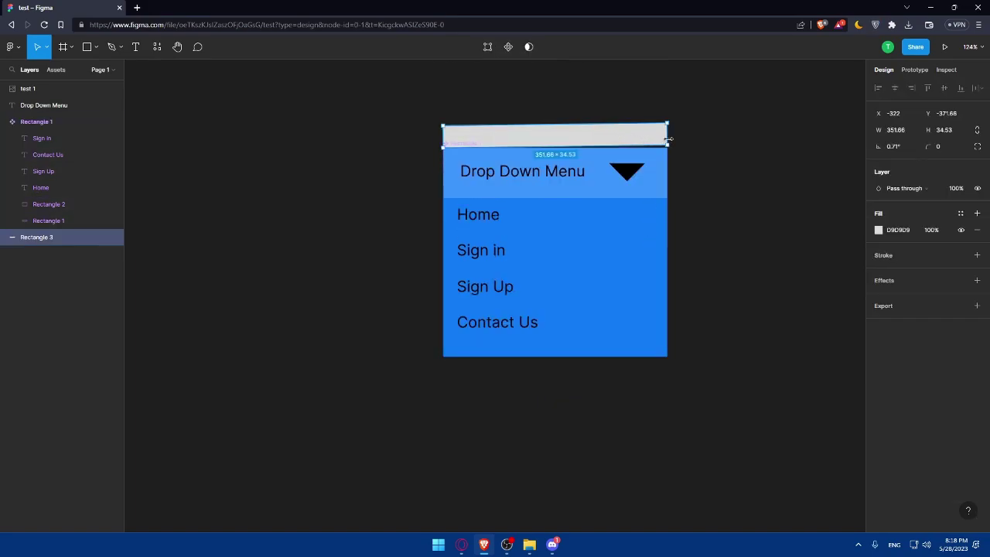
{"action": "left_click_drag", "start_coordinate": [666, 146], "coordinate": [663, 147]}
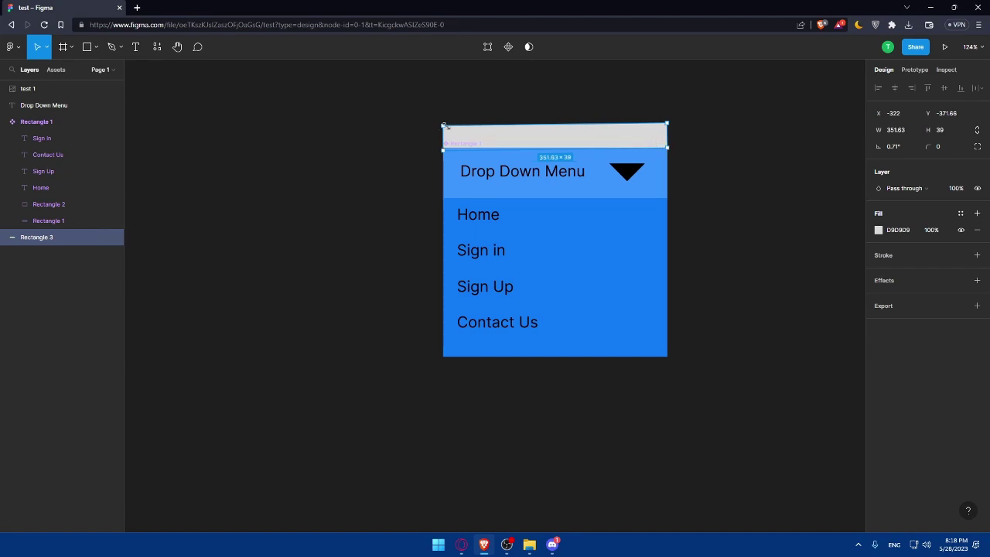
Step: Set the menu frame's corner radius to 12, then change it to 20
{"action": "left_click", "coordinate": [482, 188]}
{"action": "left_click", "coordinate": [944, 164]}
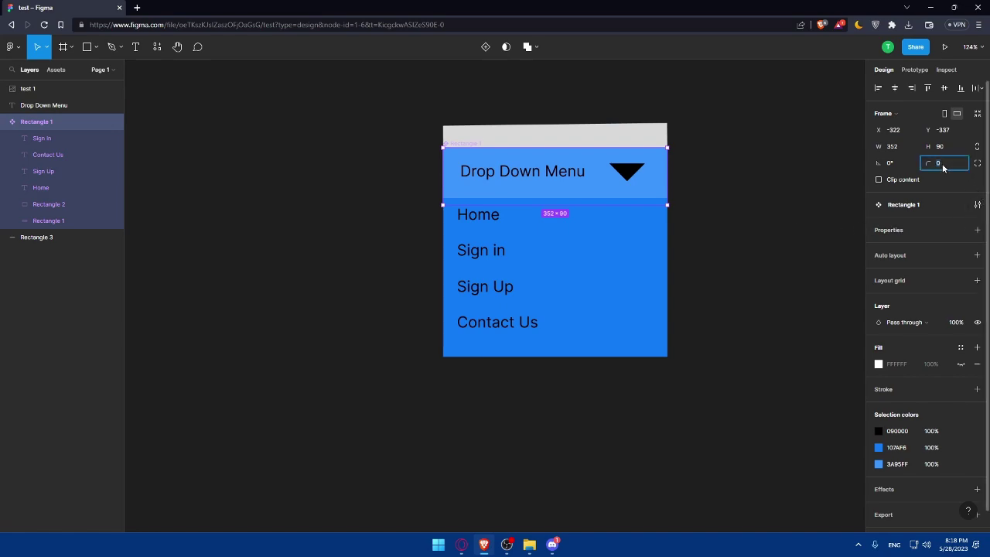
{"action": "type", "text": "12"}
{"action": "key", "text": "Return"}
{"action": "left_click", "coordinate": [684, 163]}
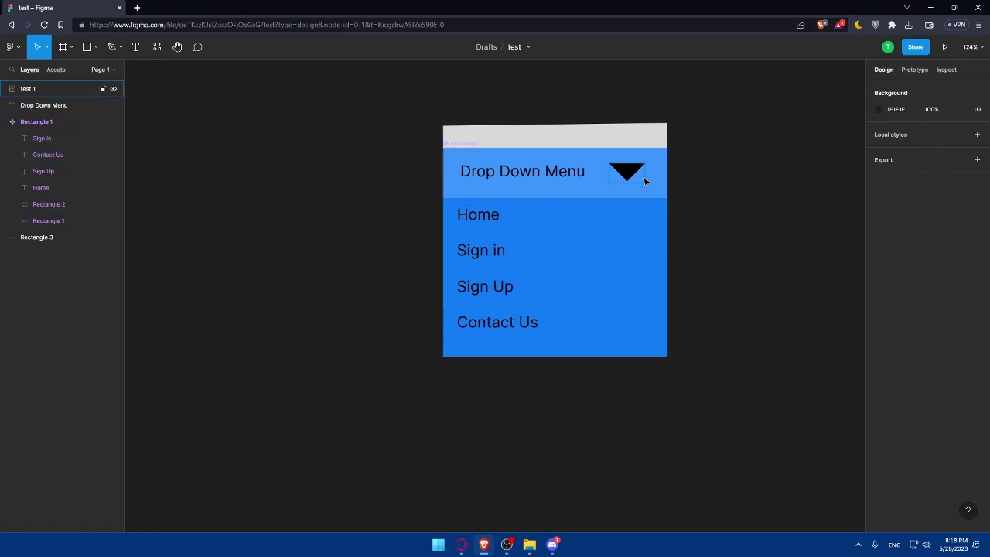
{"action": "left_click", "coordinate": [644, 181]}
{"action": "left_click", "coordinate": [664, 183]}
{"action": "left_click", "coordinate": [947, 165]}
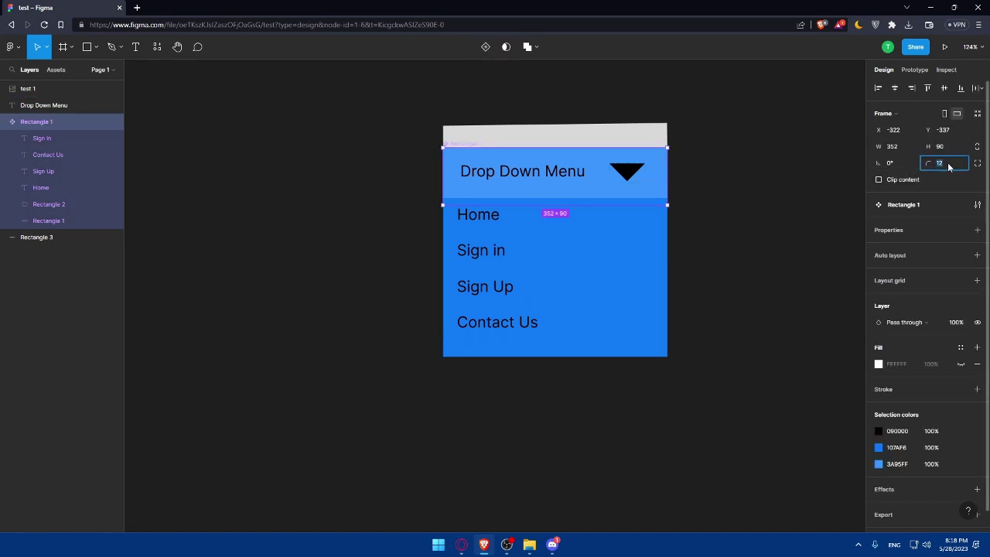
{"action": "type", "text": "20"}
{"action": "key", "text": "Return"}
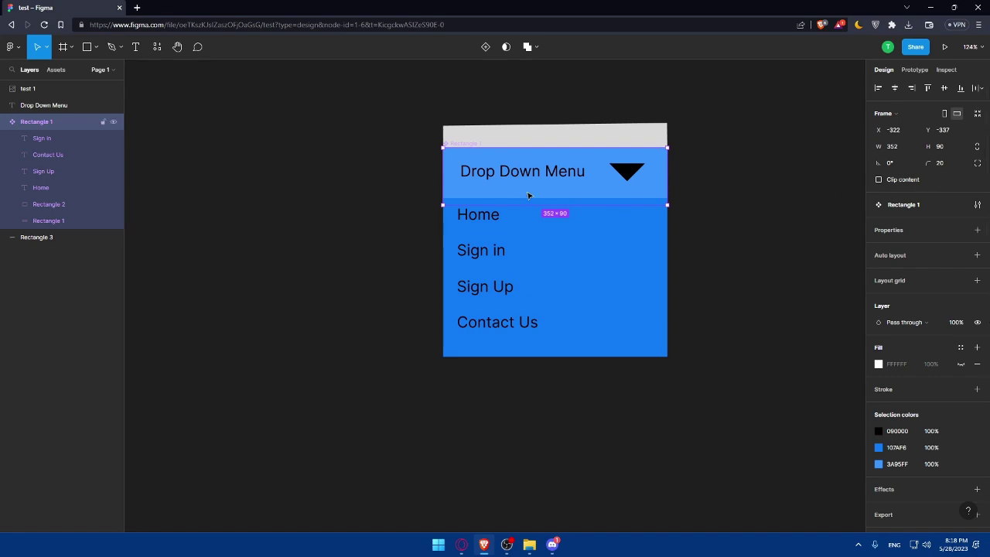
Step: Move the grey bar off the menu, delete it, and clear the selection
{"action": "left_click_drag", "start_coordinate": [533, 142], "coordinate": [541, 110]}
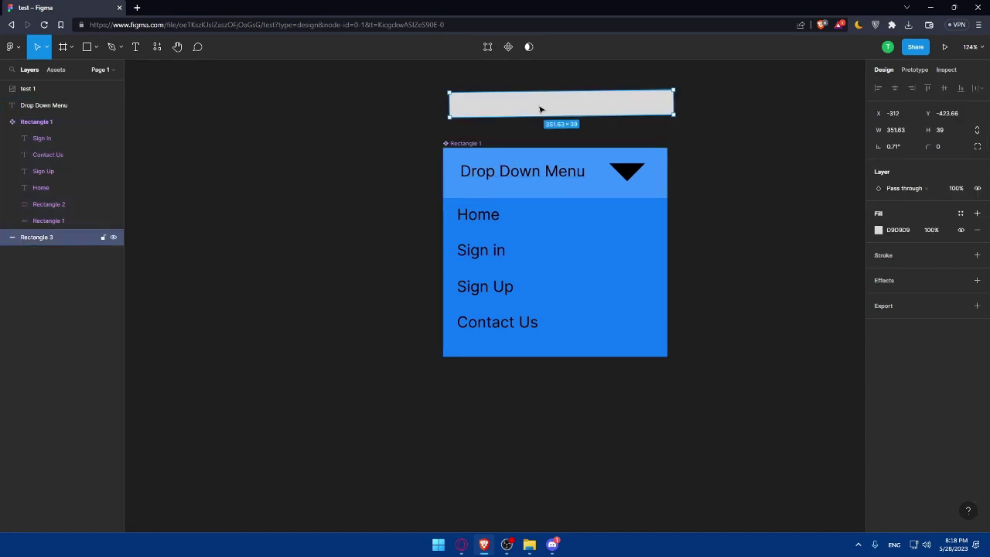
{"action": "key", "text": "Delete"}
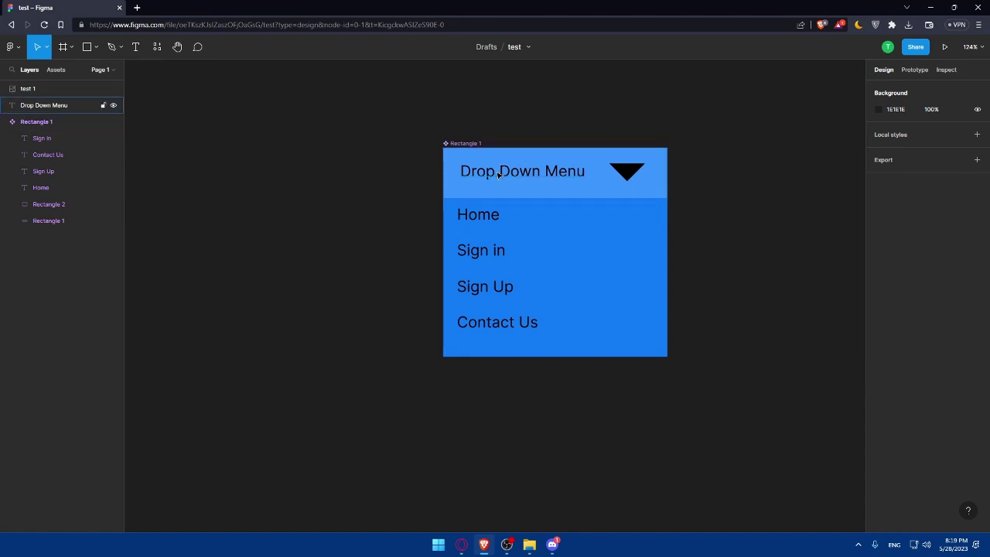
{"action": "left_click", "coordinate": [480, 217]}
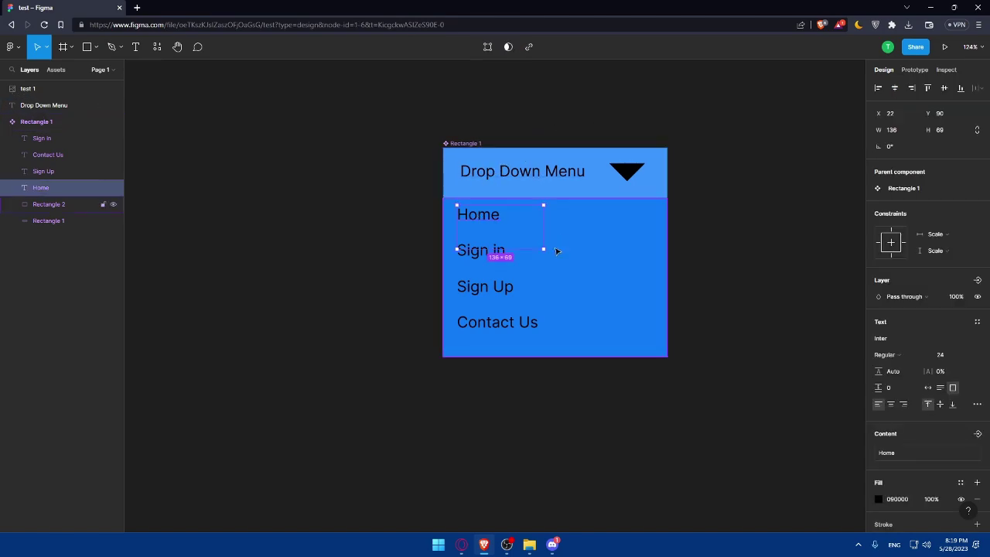
{"action": "left_click", "coordinate": [368, 179]}
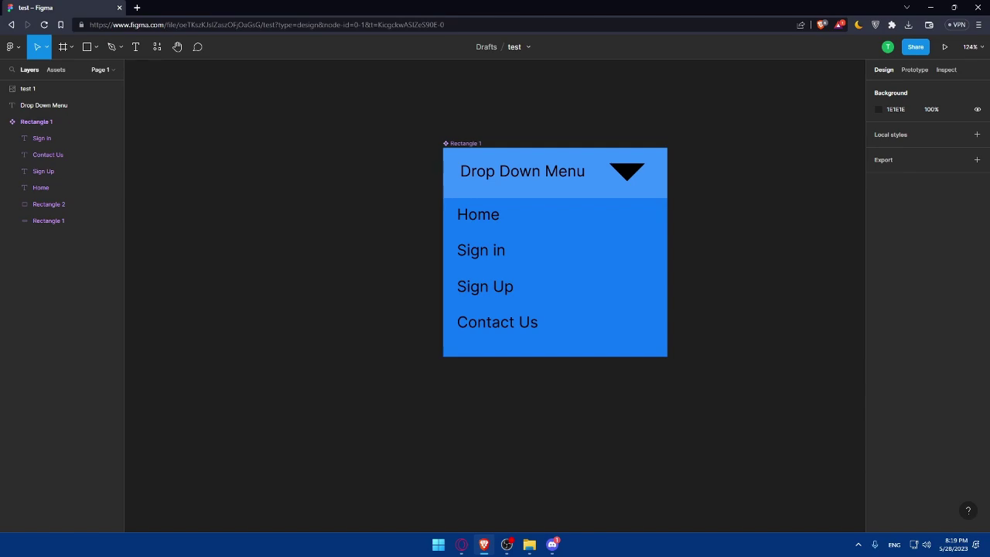
{"action": "scroll", "coordinate": [719, 271], "scroll_direction": "up", "scroll_amount": 3}
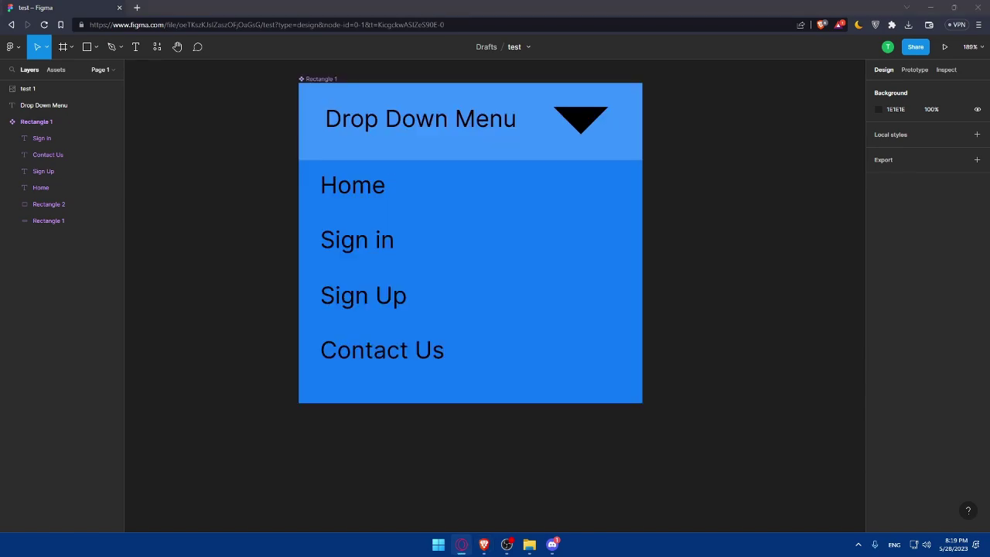